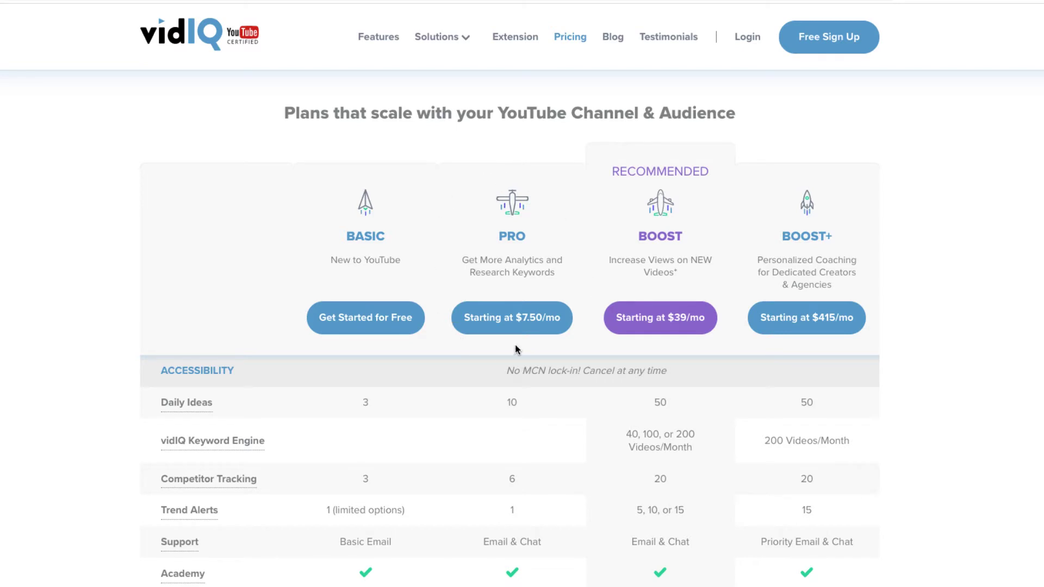
pyautogui.scroll(-9, 515, 348)
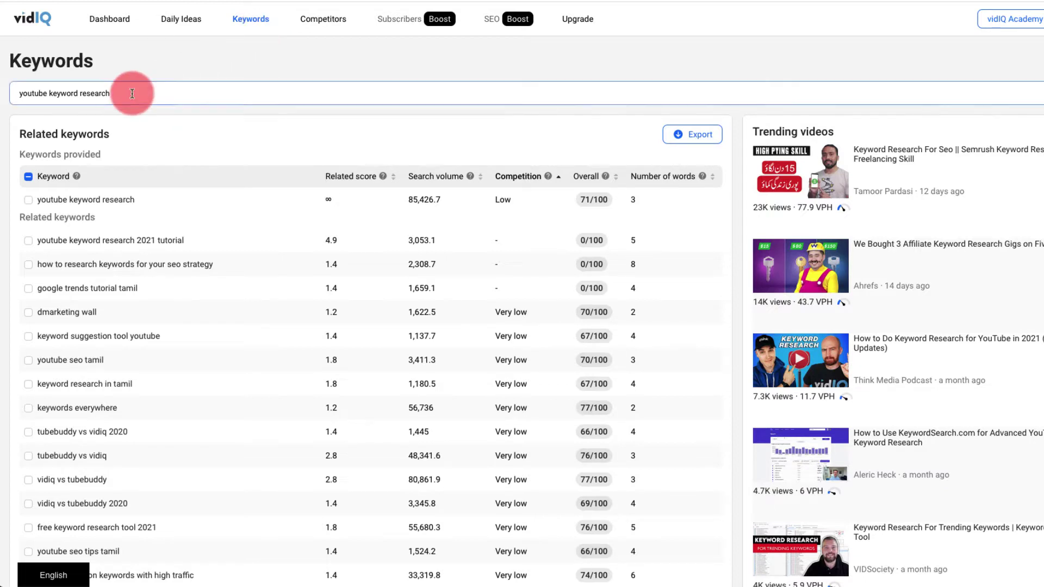
# Examine the related keywords for "youtube keyword research", comparing their related scores, search volumes, competition levels and overall ratings
pyautogui.click(21, 93)
pyautogui.moveTo(22, 93); pyautogui.dragTo(118, 93)
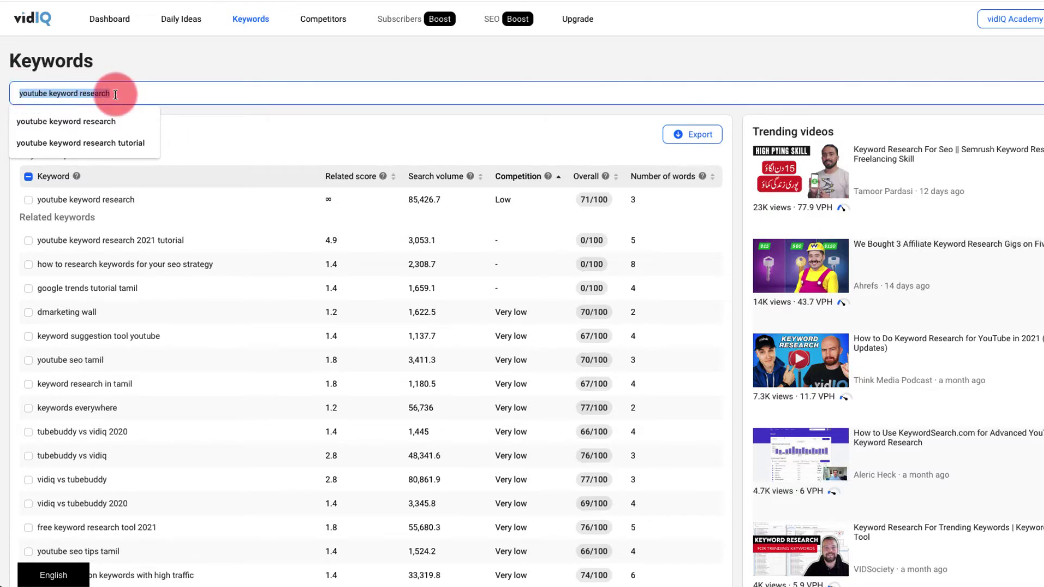
pyautogui.click(121, 76)
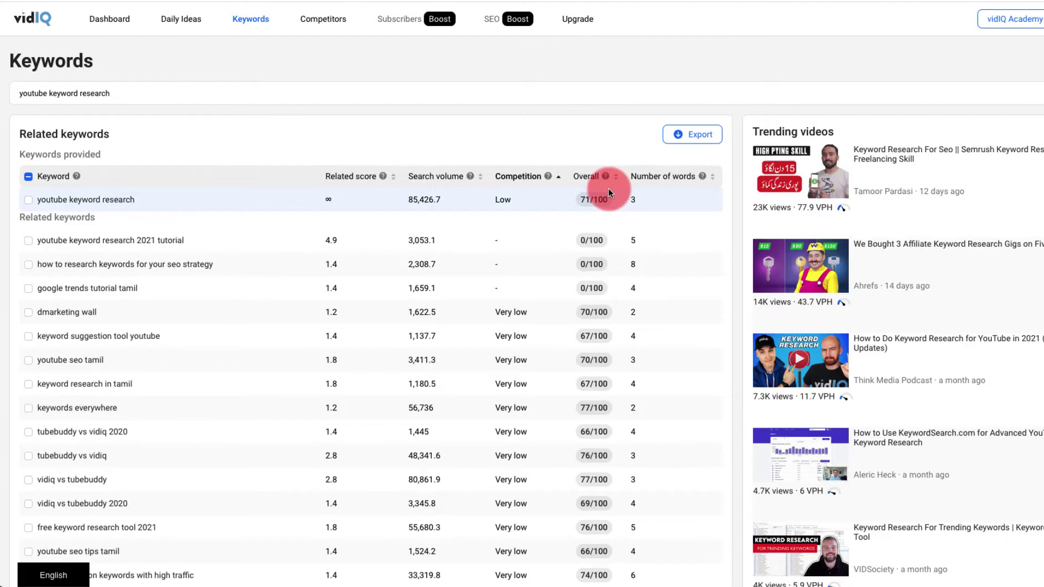
pyautogui.scroll(-10, 489, 222)
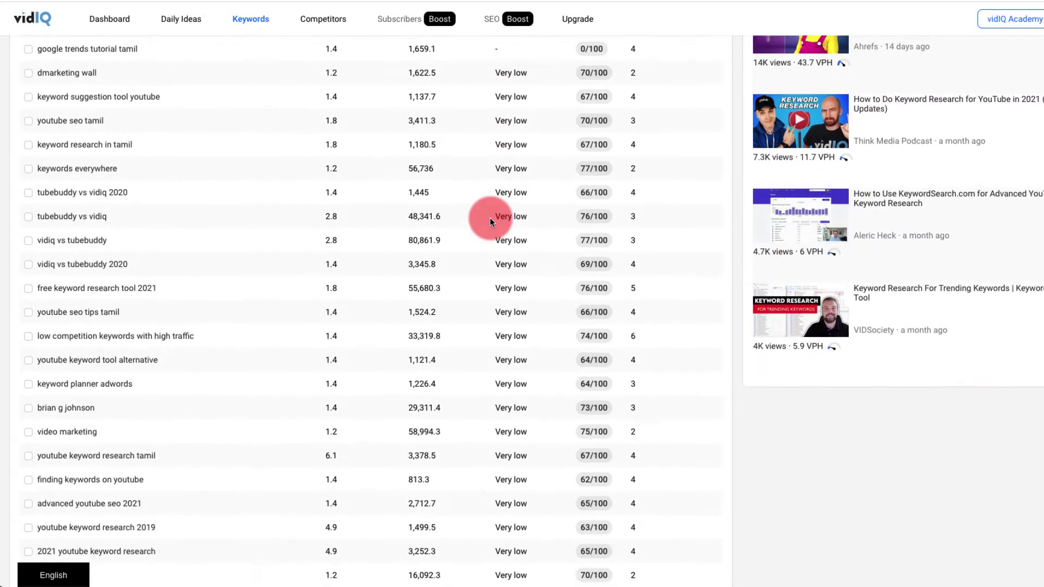
pyautogui.scroll(-4, 491, 223)
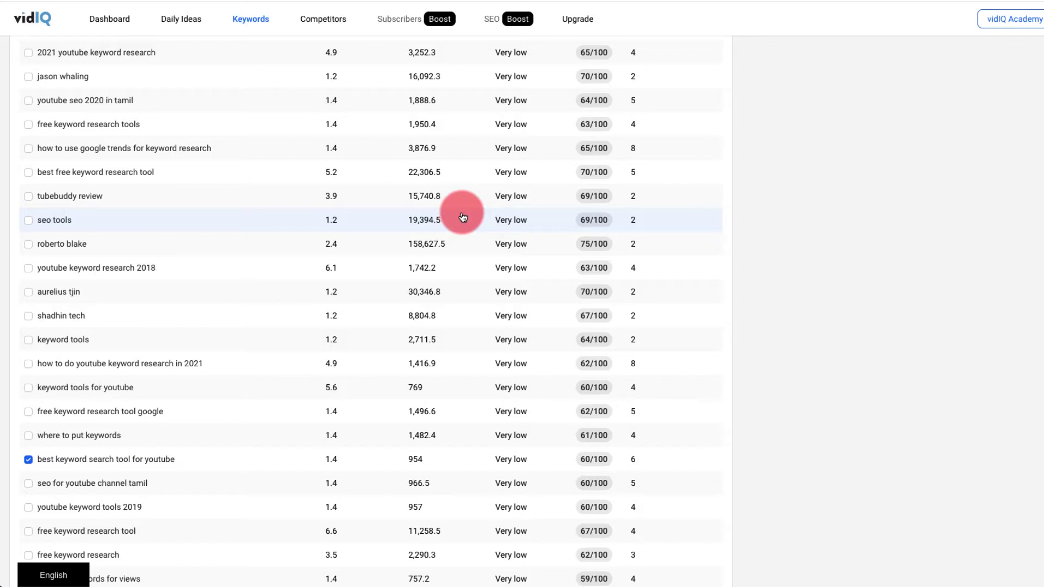
pyautogui.scroll(10, 462, 217)
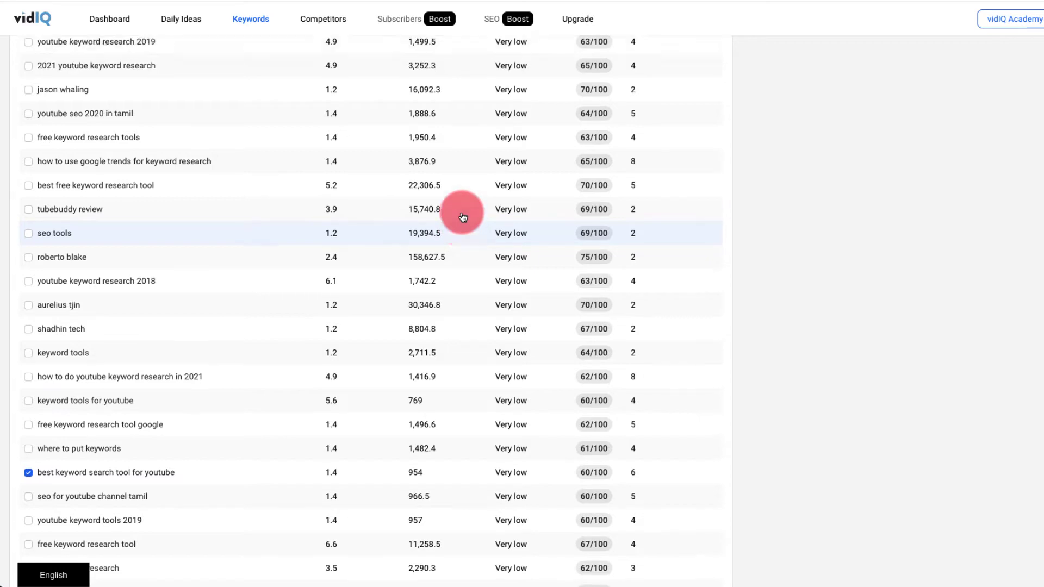
pyautogui.scroll(2, 461, 215)
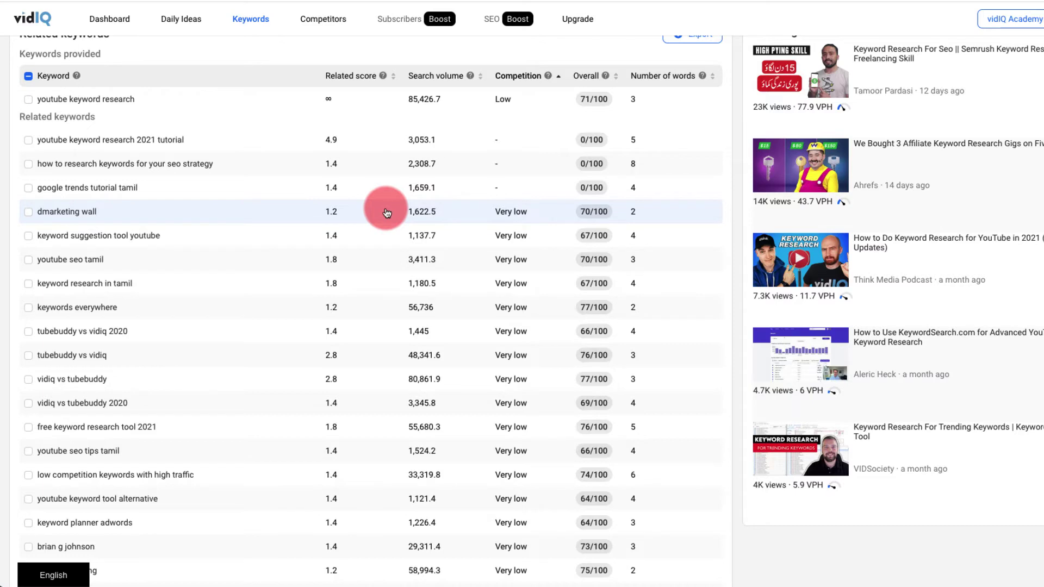
pyautogui.scroll(-2, 385, 210)
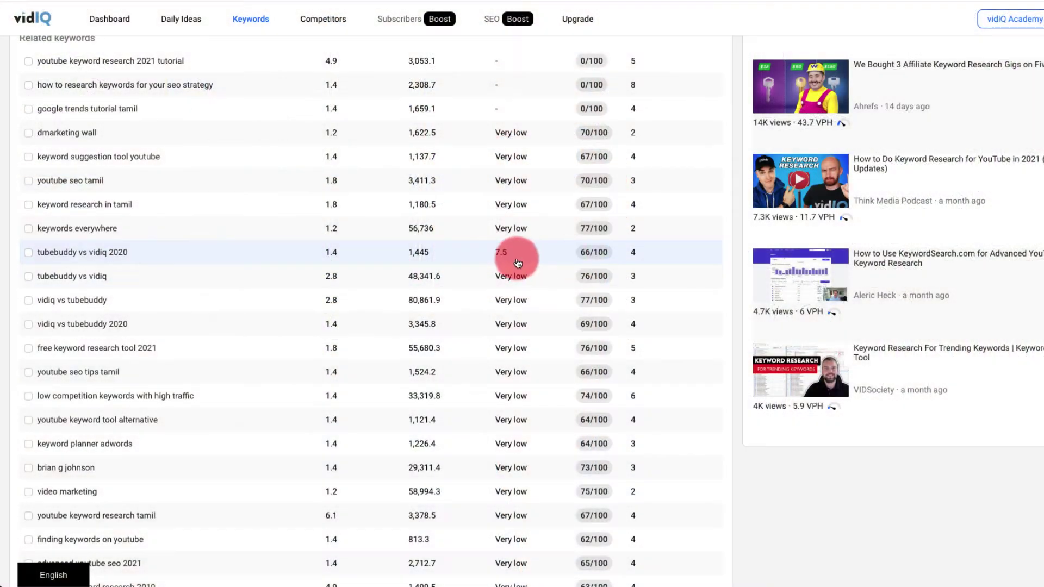
pyautogui.scroll(3, 523, 258)
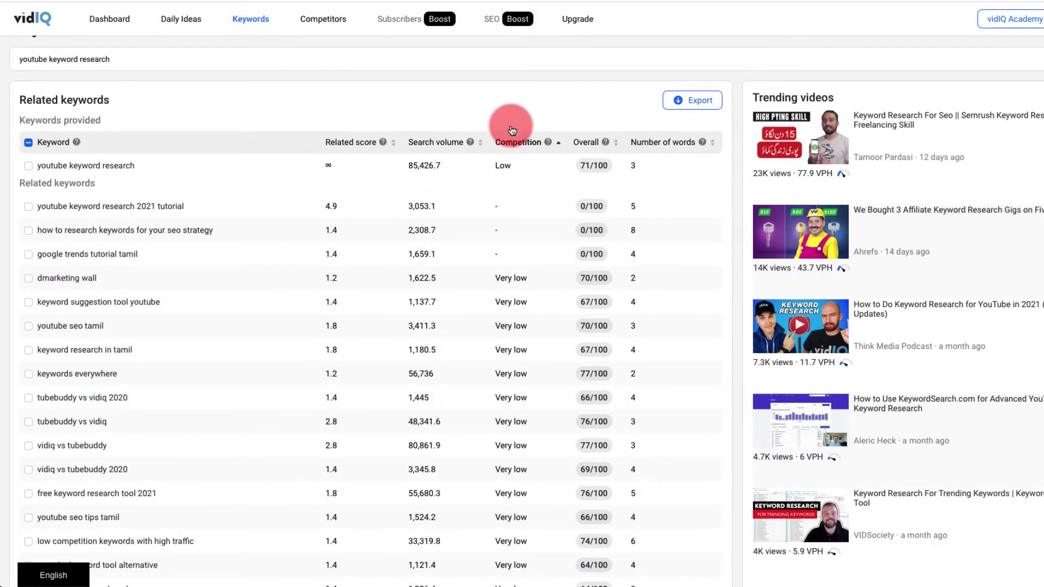
# Reverse the related keywords' sort by competition and restore the order that starts with the lowest competition
pyautogui.click(520, 146)
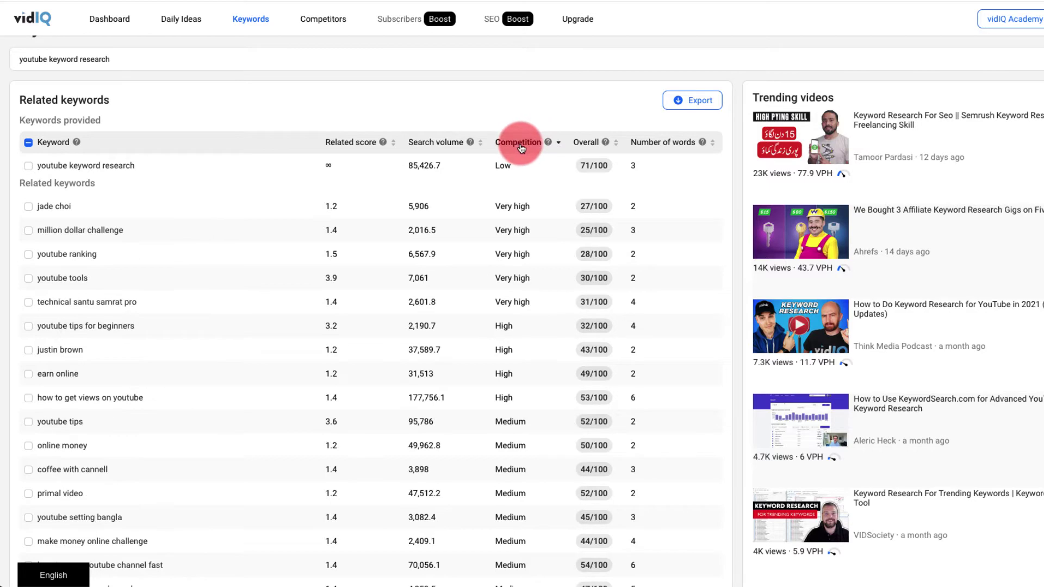
pyautogui.click(521, 147)
pyautogui.click(520, 146)
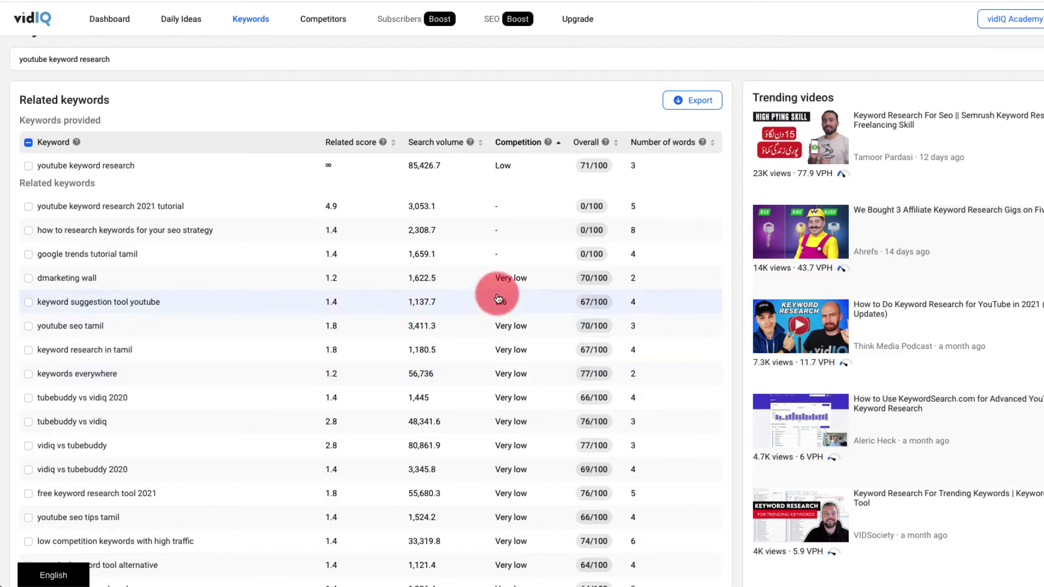
pyautogui.moveTo(505, 333)
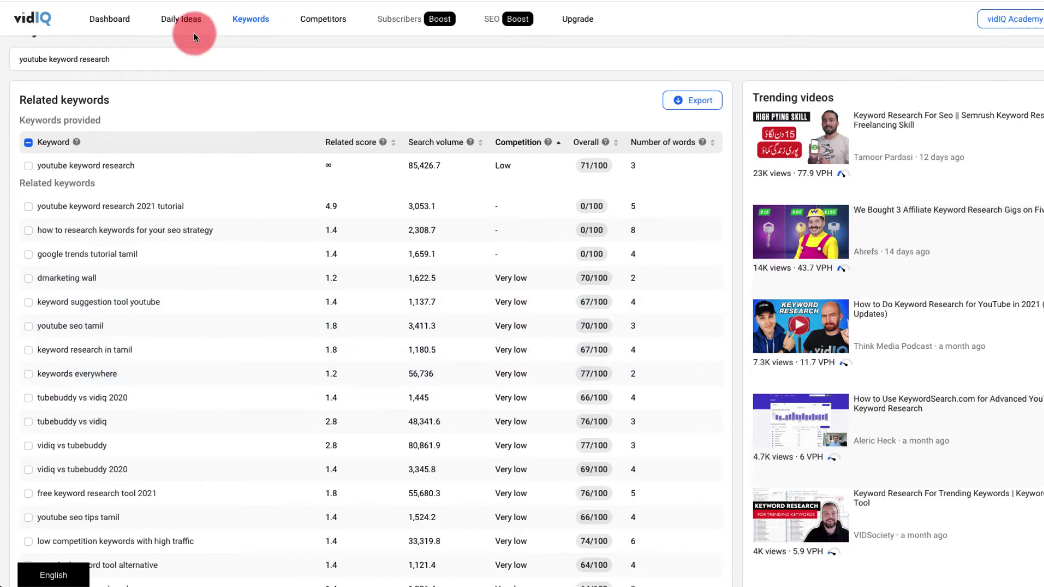
# Select only "free keyword research tool 2021" in the related keywords, deselecting "best keyword search tool for youtube", and copy it as a tag
pyautogui.click(15, 61)
pyautogui.moveTo(17, 59); pyautogui.dragTo(115, 61)
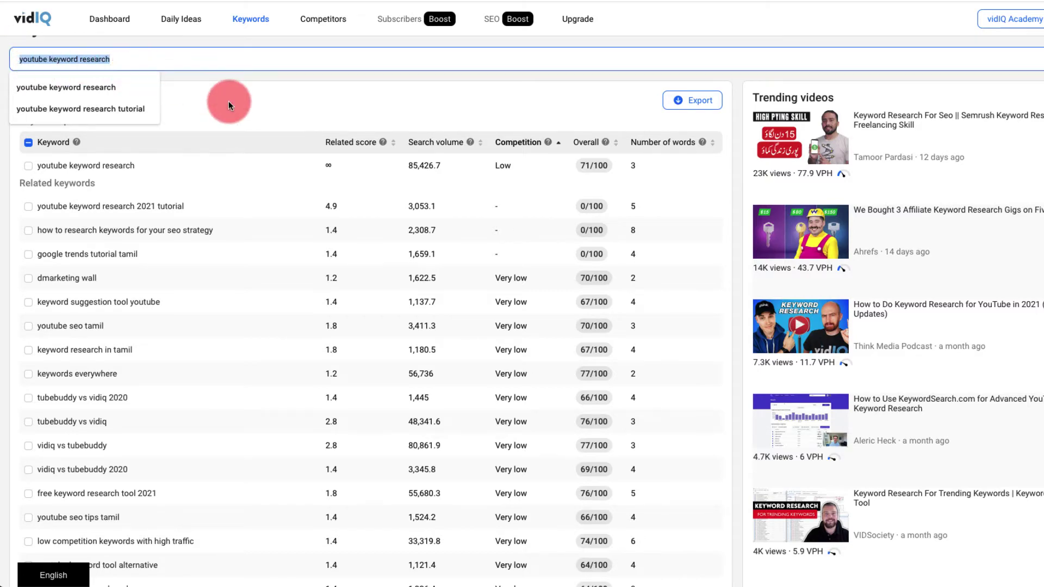
pyautogui.scroll(-3, 228, 101)
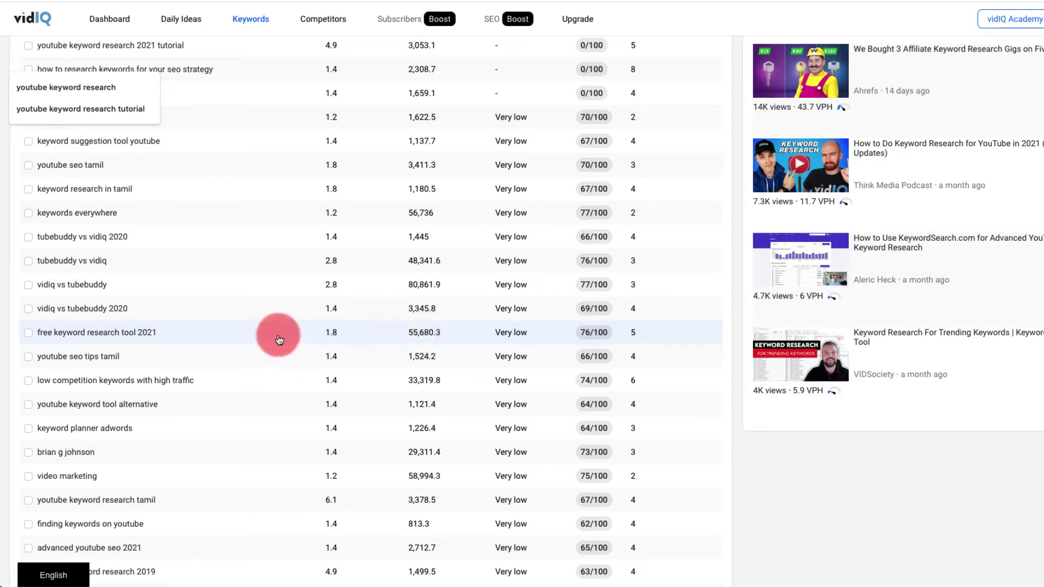
pyautogui.click(29, 333)
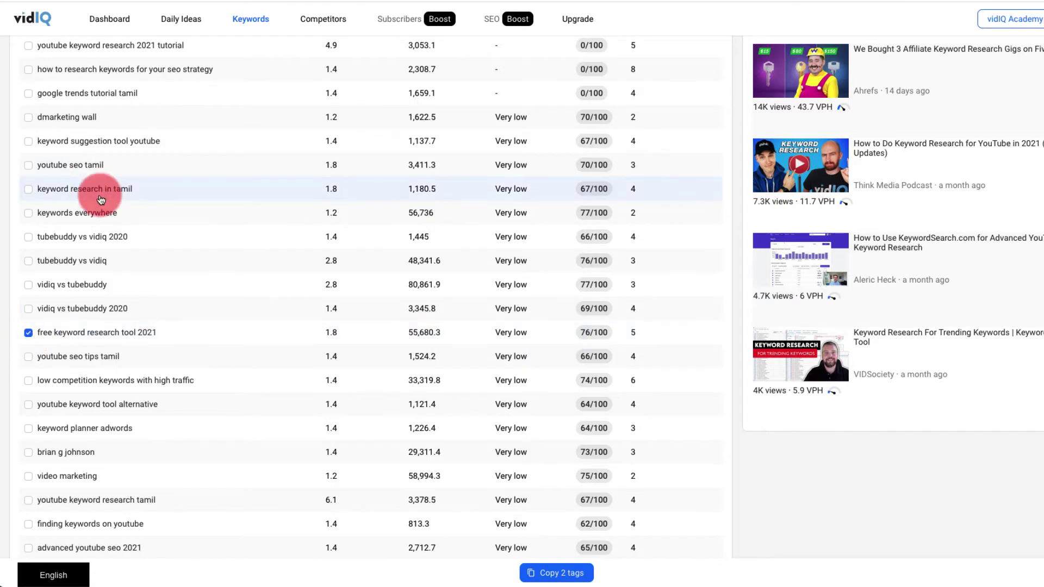
pyautogui.scroll(2, 101, 200)
pyautogui.scroll(-10, 100, 197)
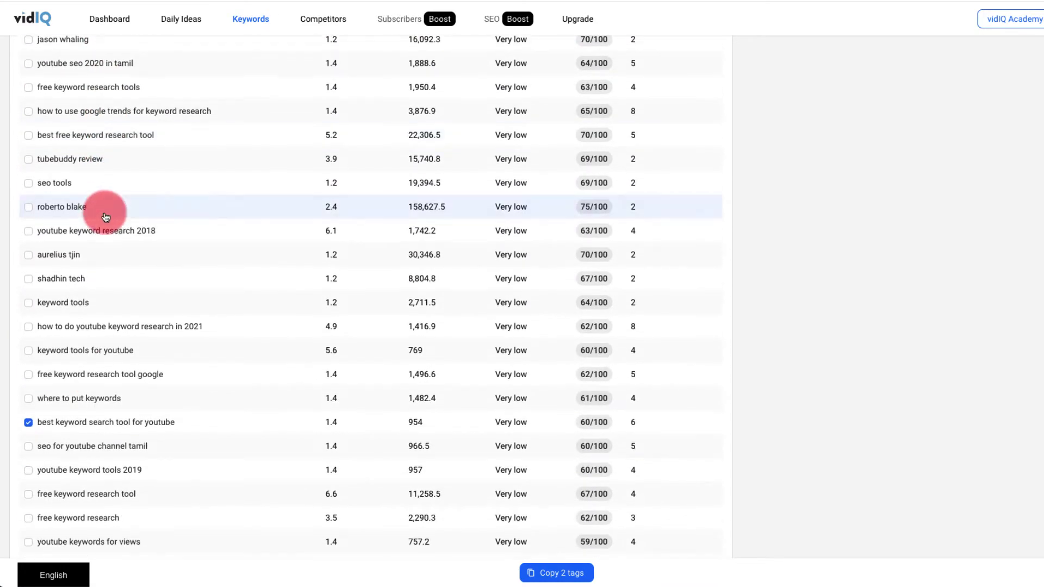
pyautogui.scroll(-1, 106, 217)
pyautogui.click(28, 385)
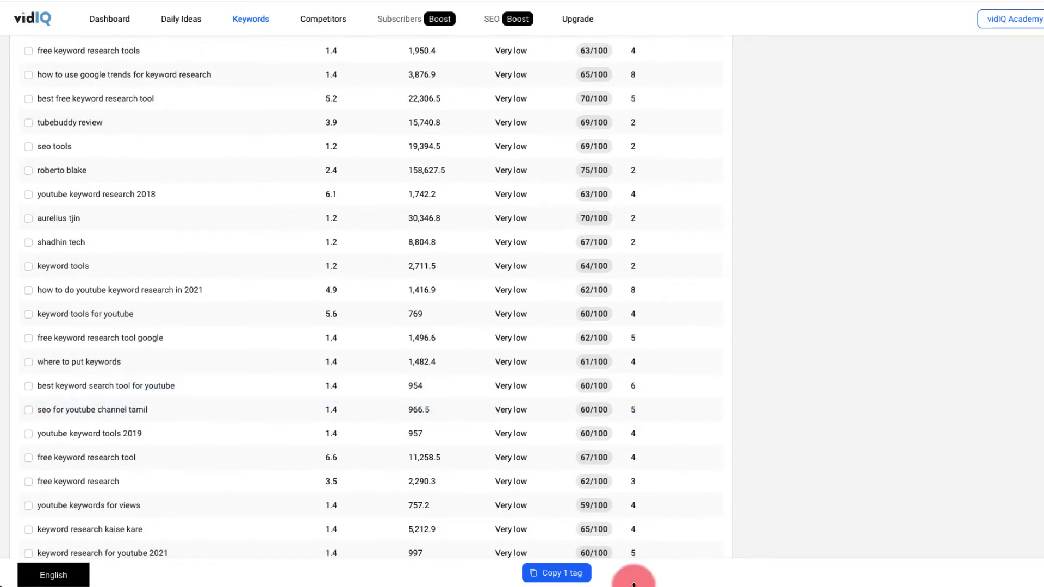
pyautogui.click(555, 572)
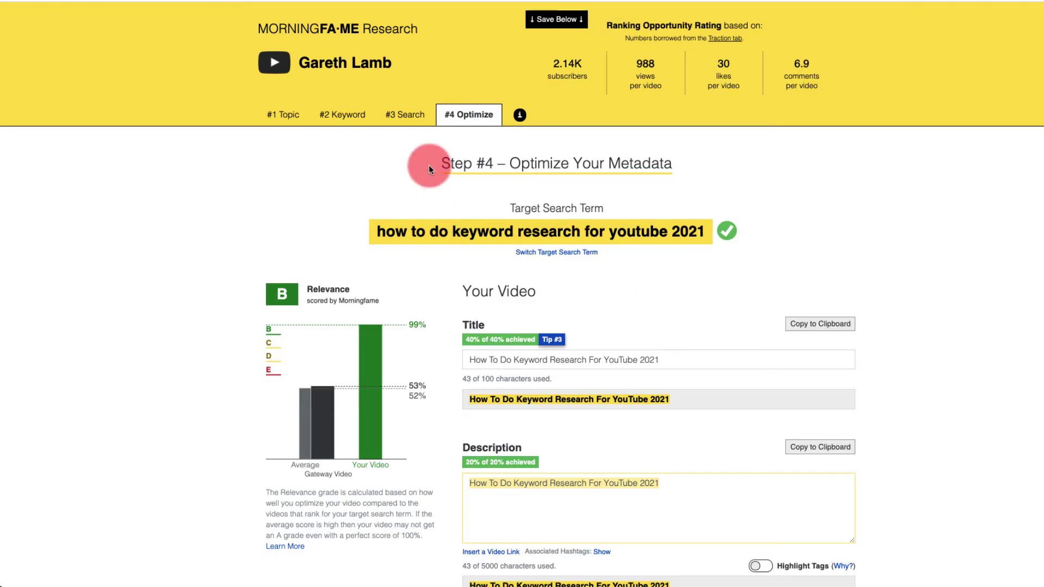
# Switch to Morningfame's target search term step and search for the copied keyword "free keyword research tool 2021"
pyautogui.click(412, 118)
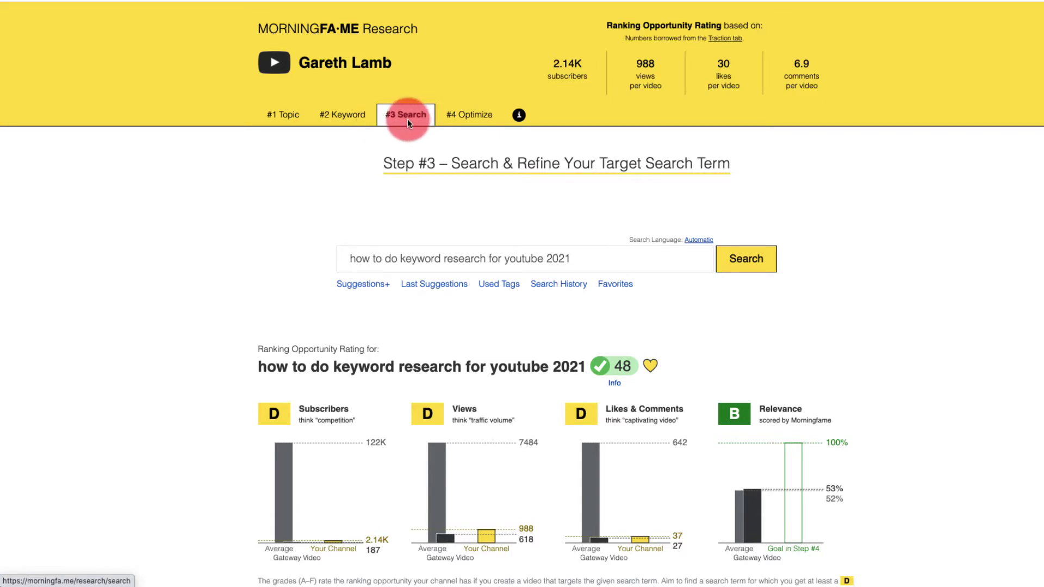
pyautogui.moveTo(572, 259); pyautogui.dragTo(347, 257)
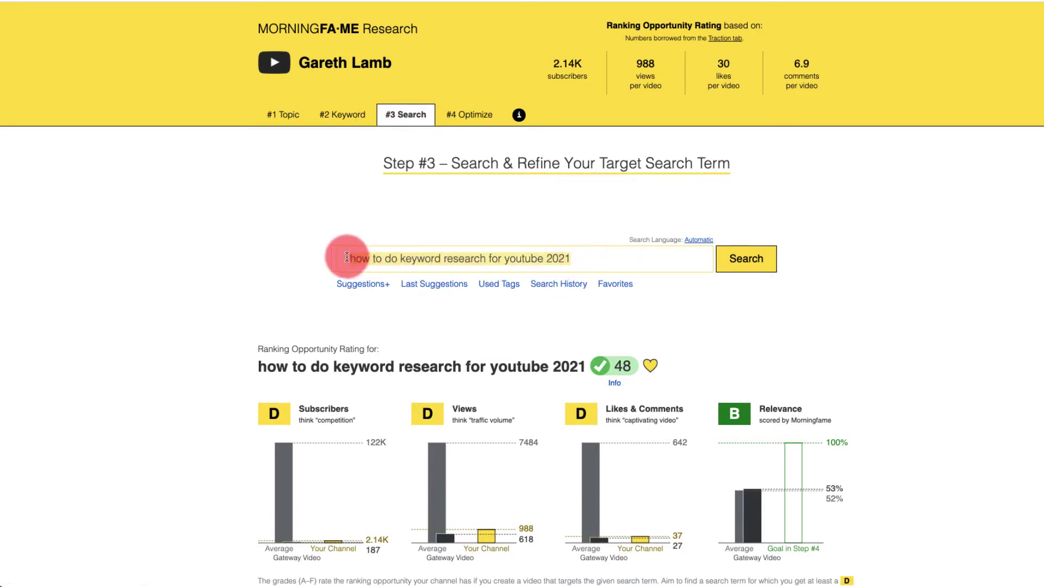
pyautogui.press('super+v')
pyautogui.click(745, 261)
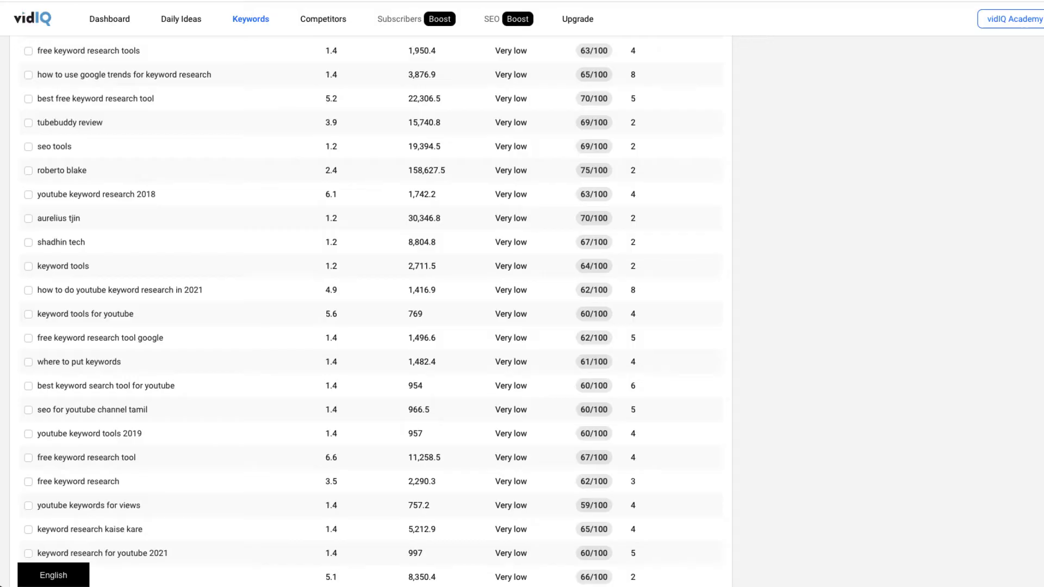
# Compare vidIQ's data for "free keyword research tool 2021" and its related keywords with Morningfame's rating and suggestions
pyautogui.click(472, 307)
pyautogui.scroll(8, 471, 307)
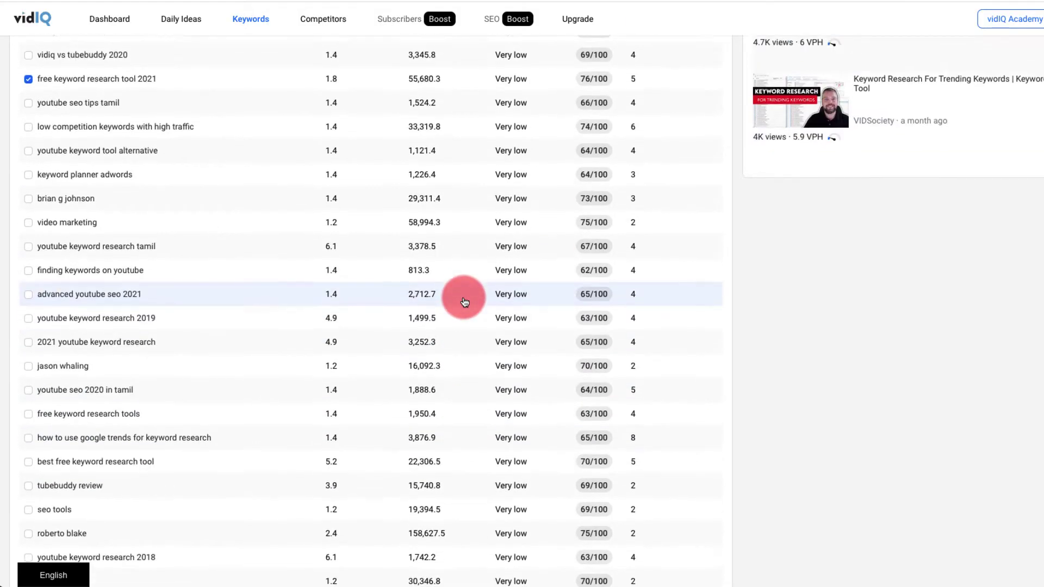
pyautogui.moveTo(516, 158)
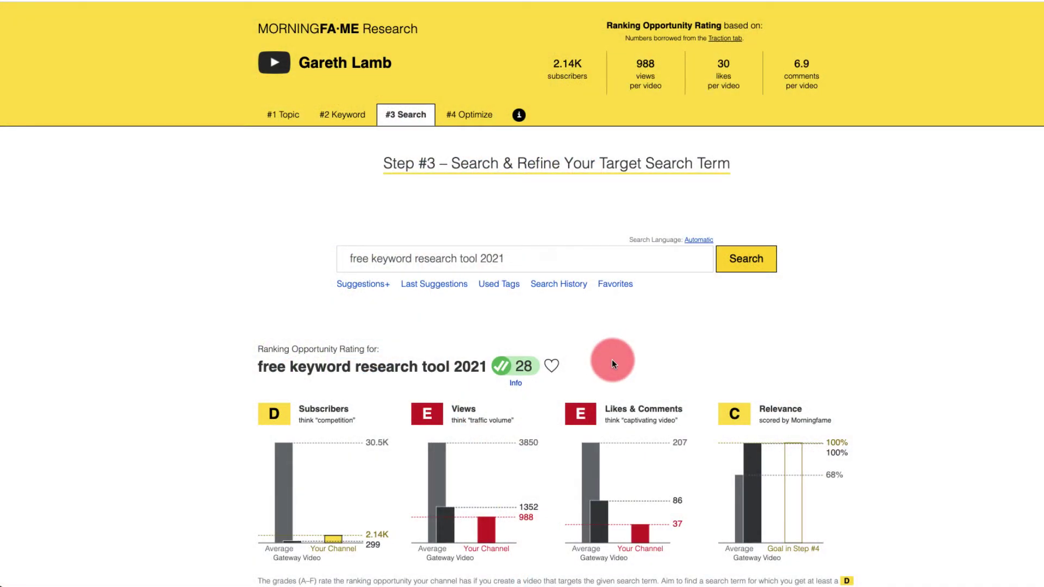
pyautogui.click(361, 286)
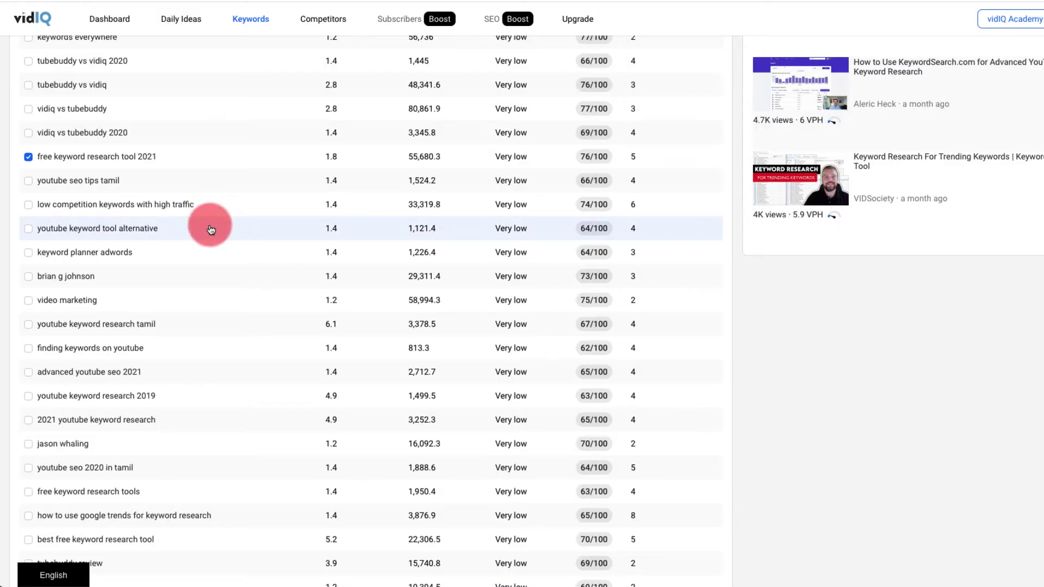
pyautogui.scroll(7, 65, 475)
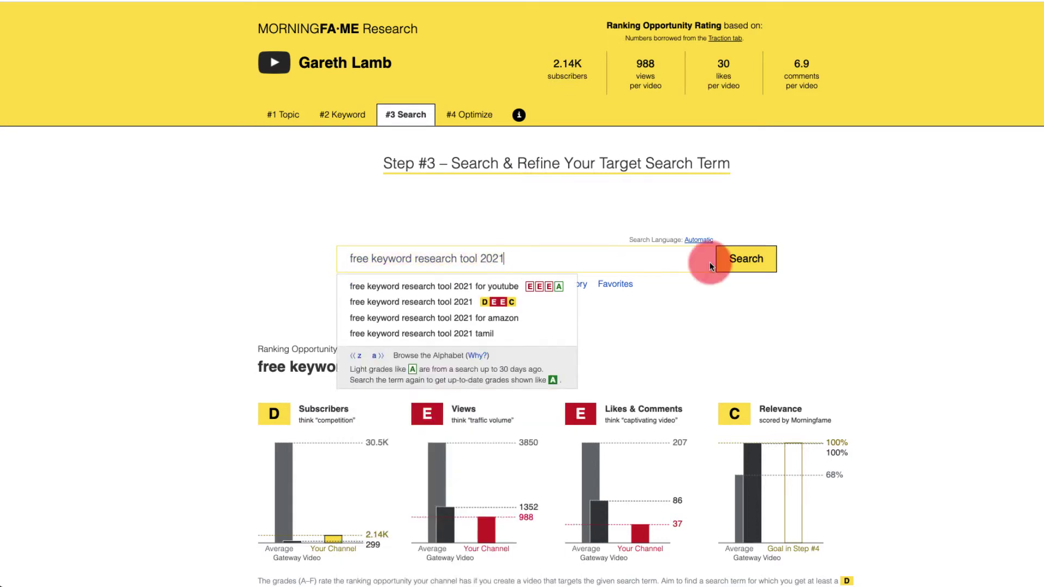
# Rerun the Morningfame search for "free keyword research tool 2021" to review its ranking opportunity grades
pyautogui.click(746, 257)
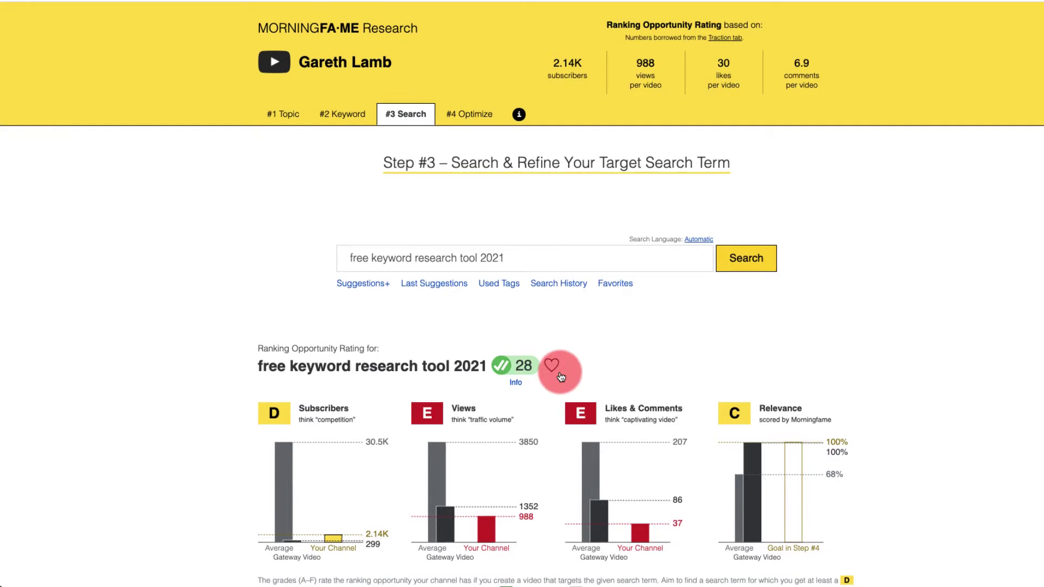
pyautogui.scroll(-1, 619, 302)
pyautogui.click(746, 224)
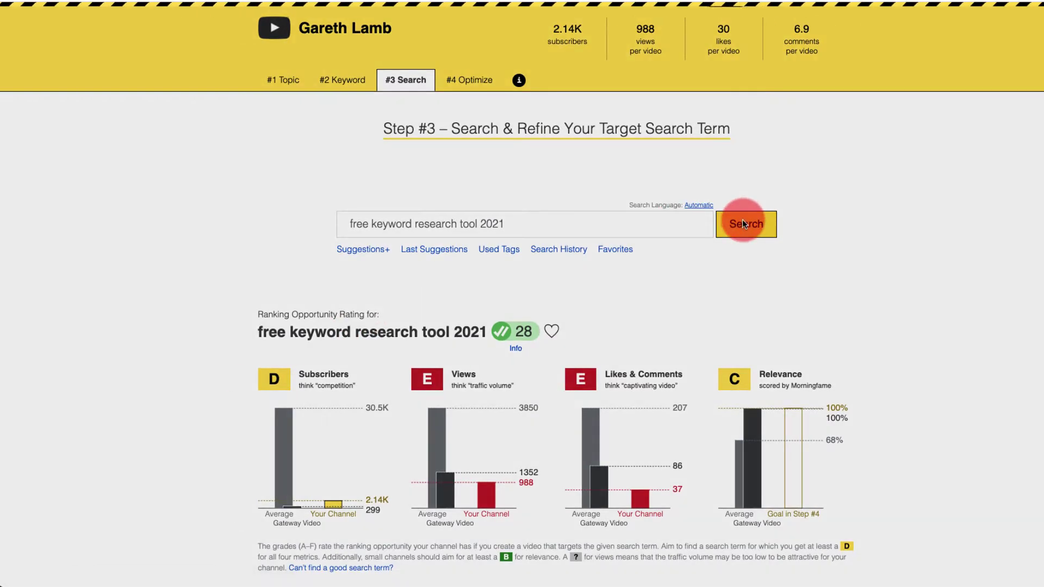
# Pick the similar search term "free keyword research tool 2021 for youtube" from the expanded suggestions to get its ranking rating
pyautogui.click(383, 254)
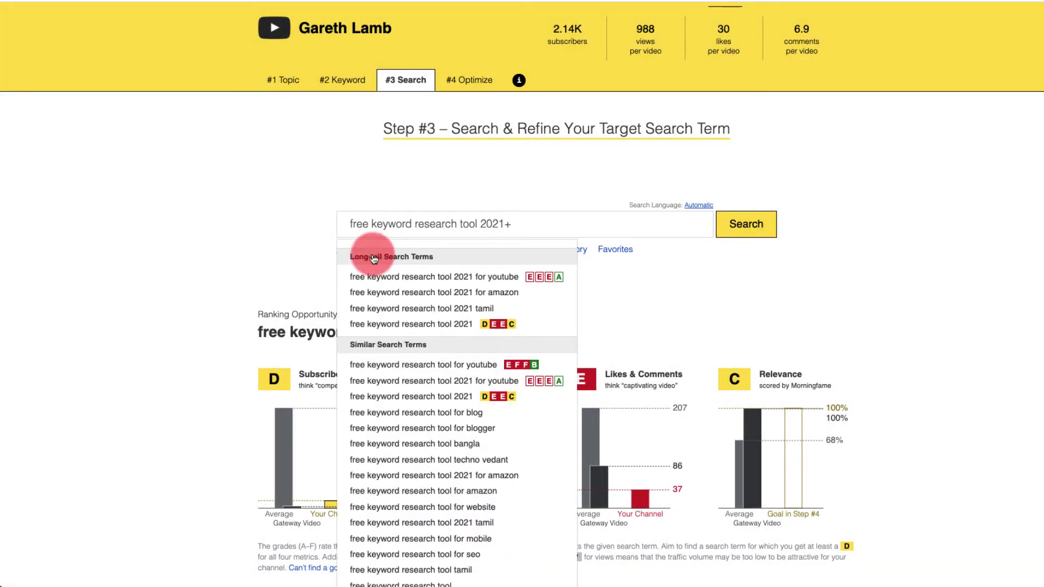
pyautogui.scroll(-1, 560, 316)
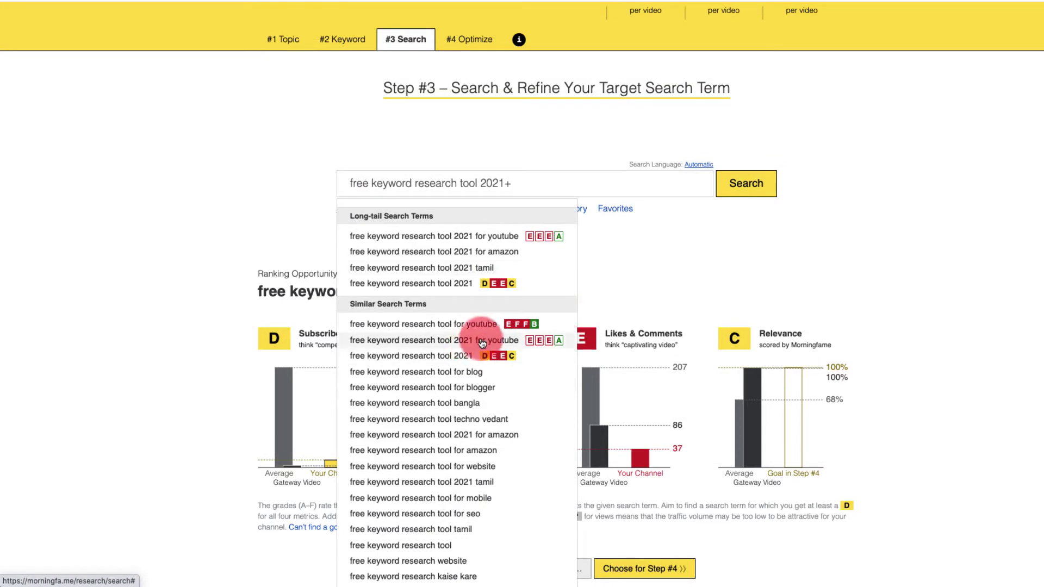
pyautogui.click(440, 342)
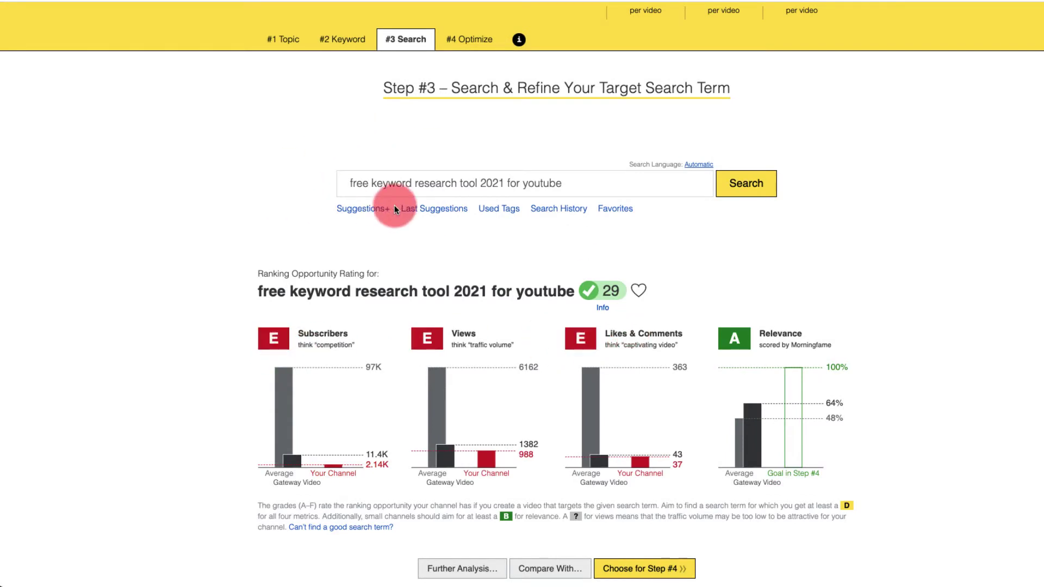
# Review the expanded suggestions for "free keyword research tool 2021 for youtube" and open the list of favorite search terms
pyautogui.click(375, 209)
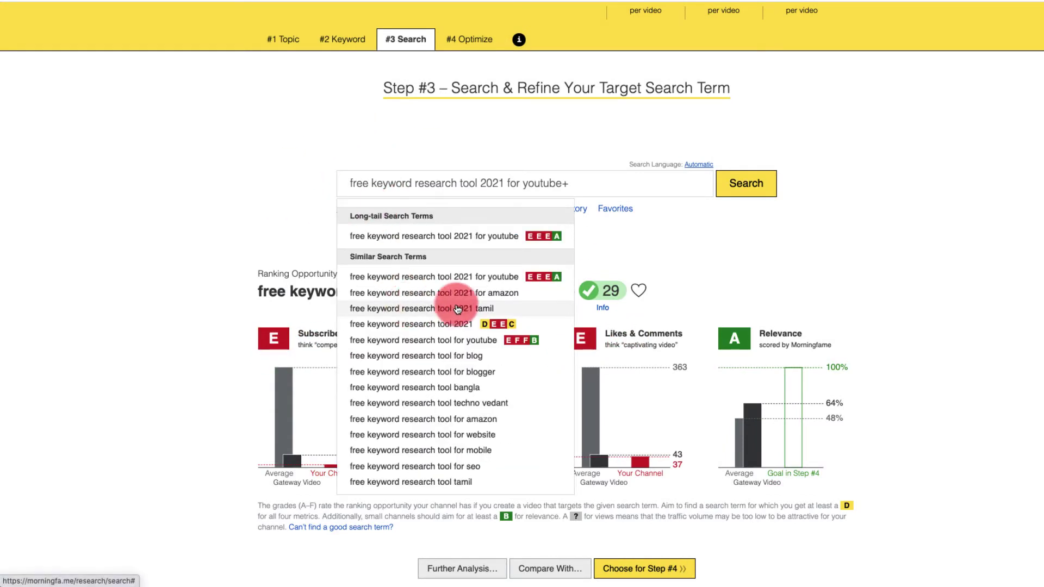
pyautogui.click(584, 185)
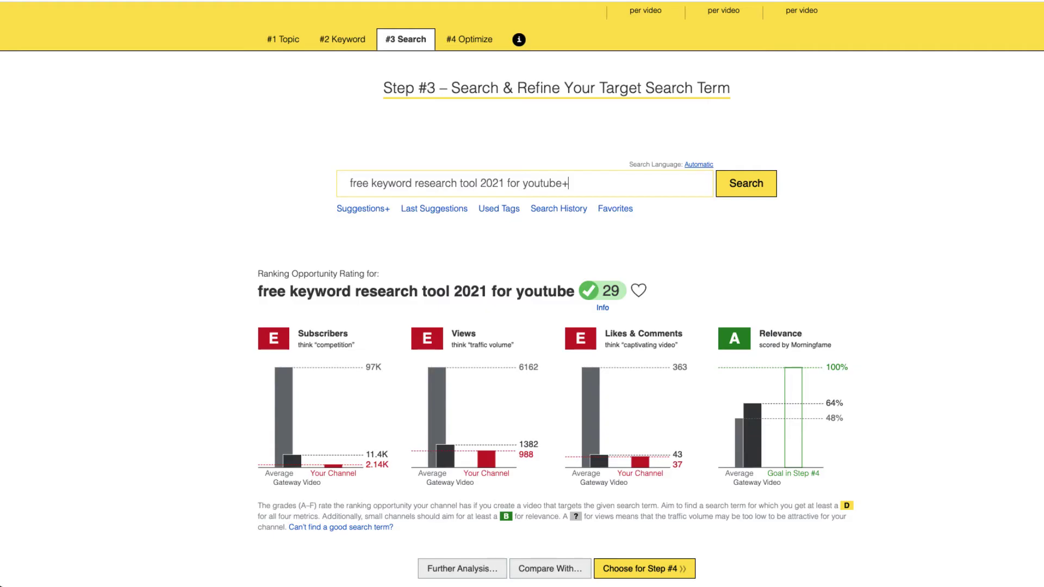
pyautogui.click(371, 215)
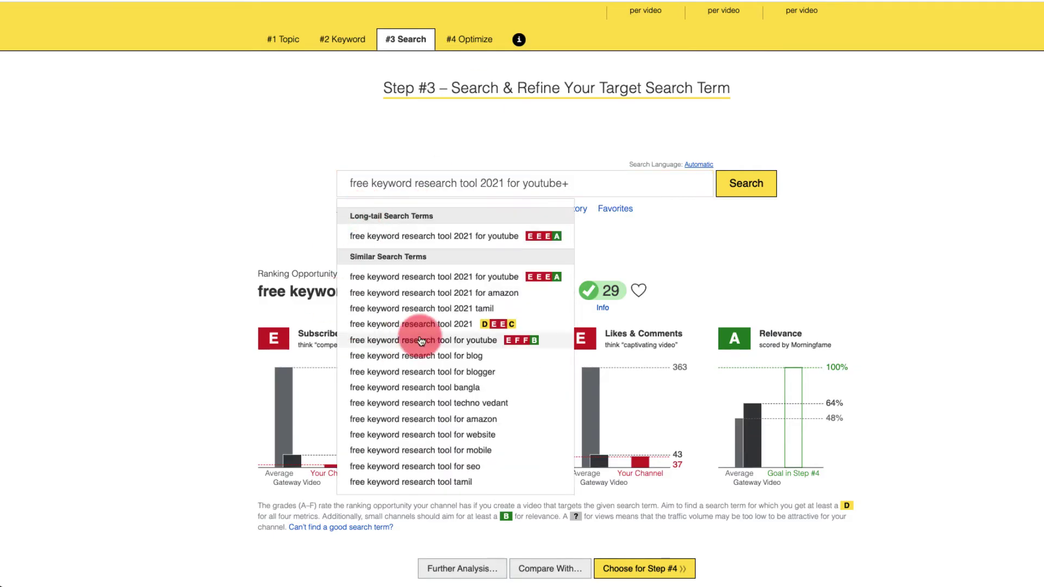
pyautogui.click(642, 235)
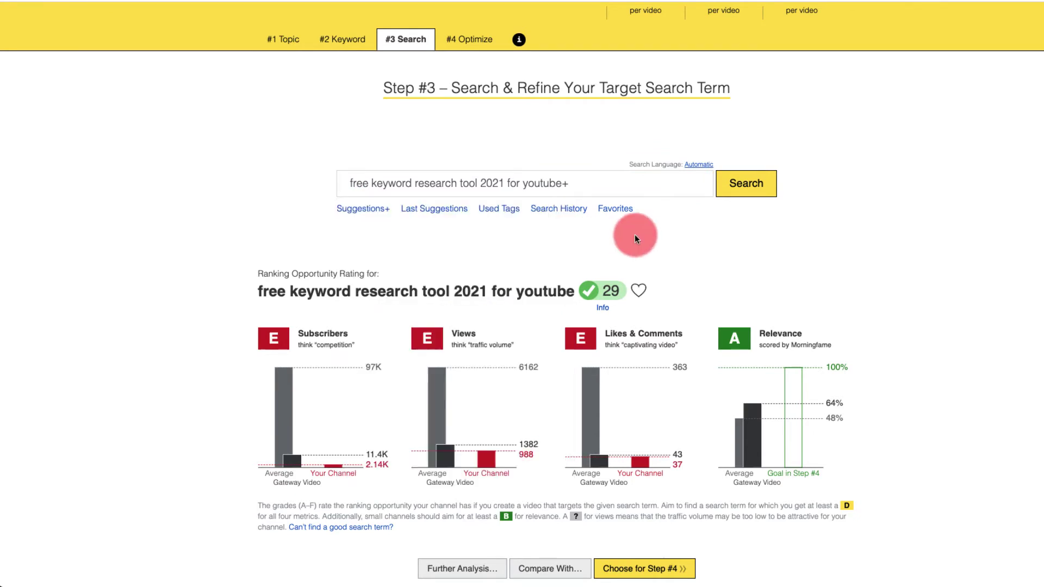
pyautogui.click(616, 209)
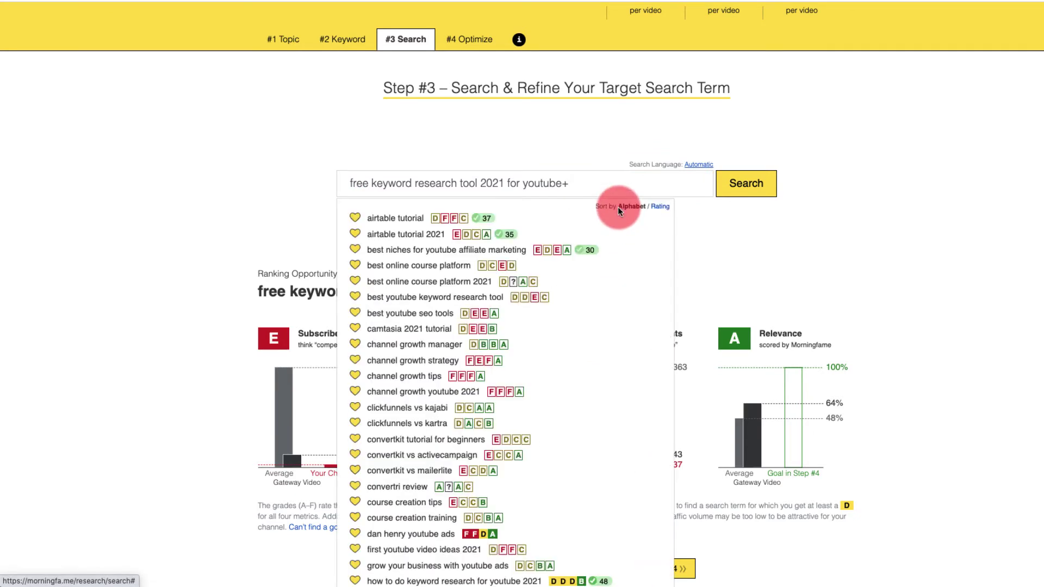
# Pick the favorite search term "how to do keyword research for youtube 2021" to get its ranking opportunity rating
pyautogui.scroll(-5, 691, 342)
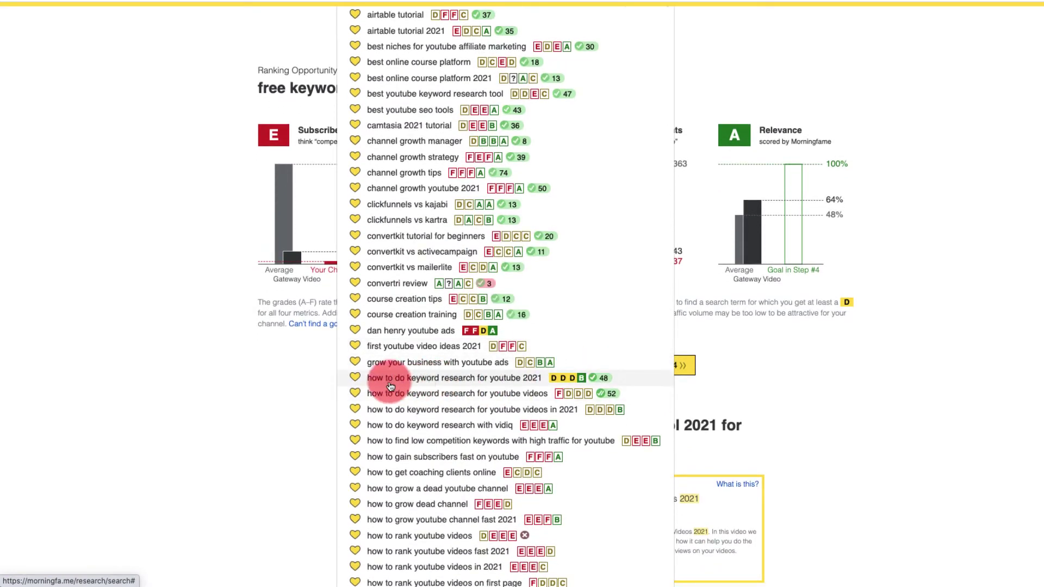
pyautogui.click(533, 380)
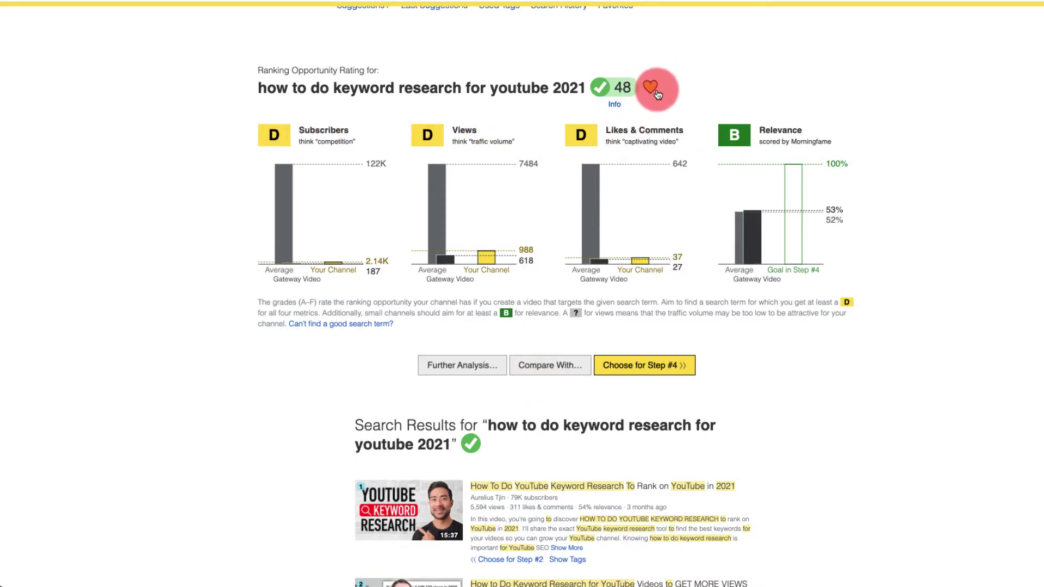
pyautogui.scroll(1, 625, 54)
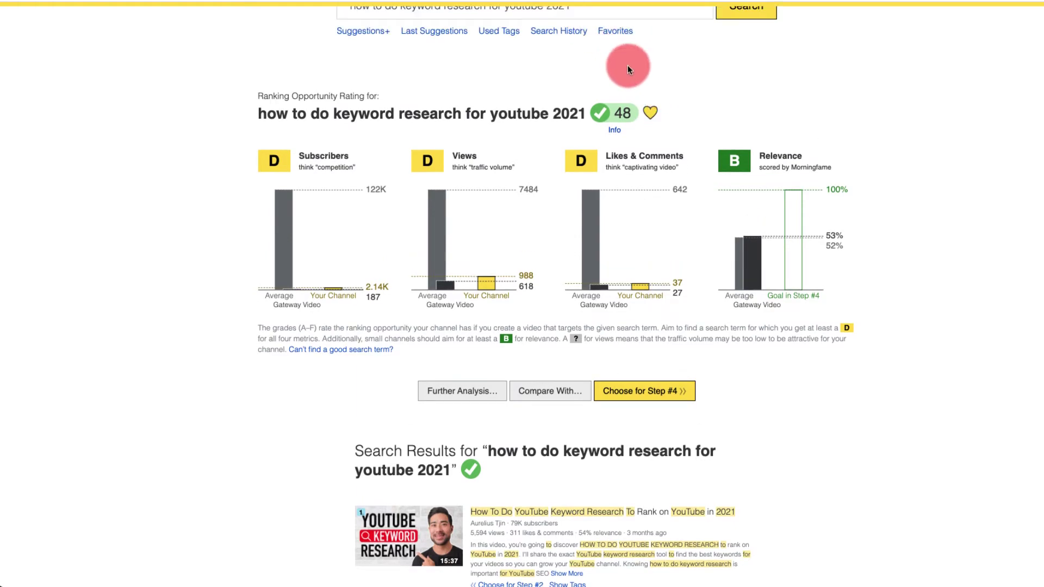
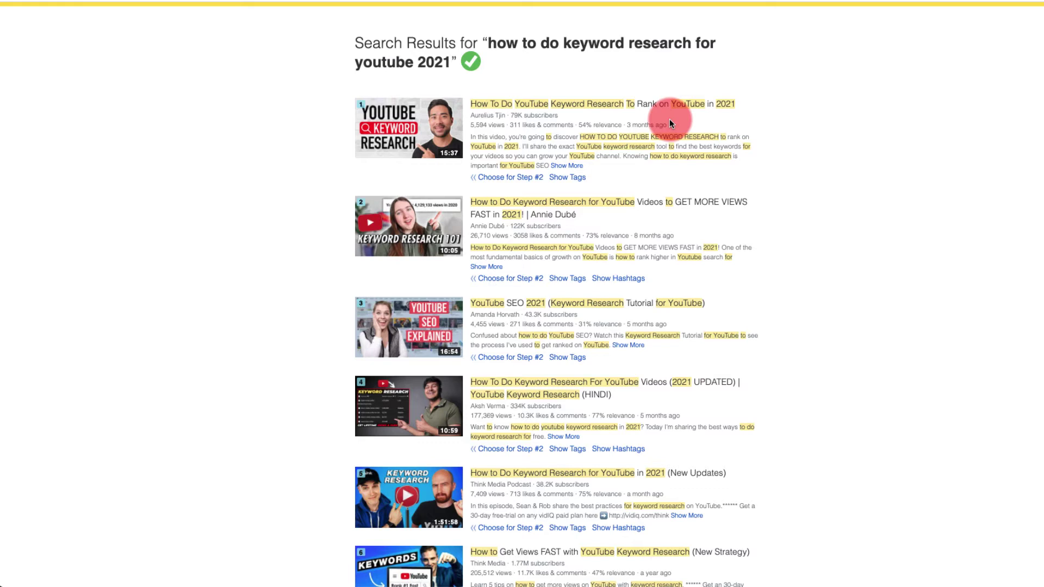
# Examine the search results for "how to do keyword research for youtube 2021", comparing the subscribers, views, relevance and age of the ranking videos and the gateway video
pyautogui.scroll(-2, 670, 119)
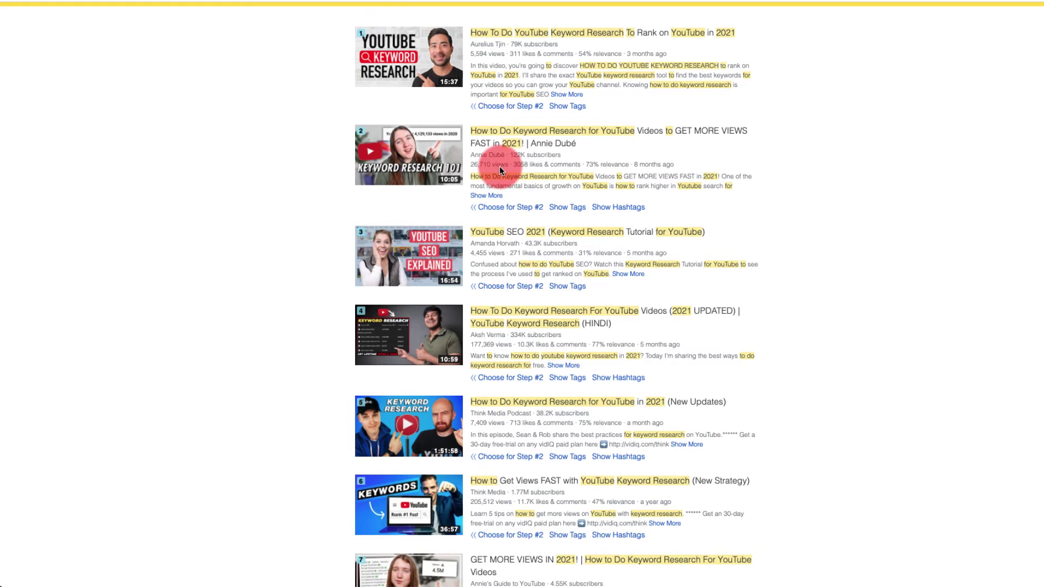
pyautogui.scroll(-2, 500, 167)
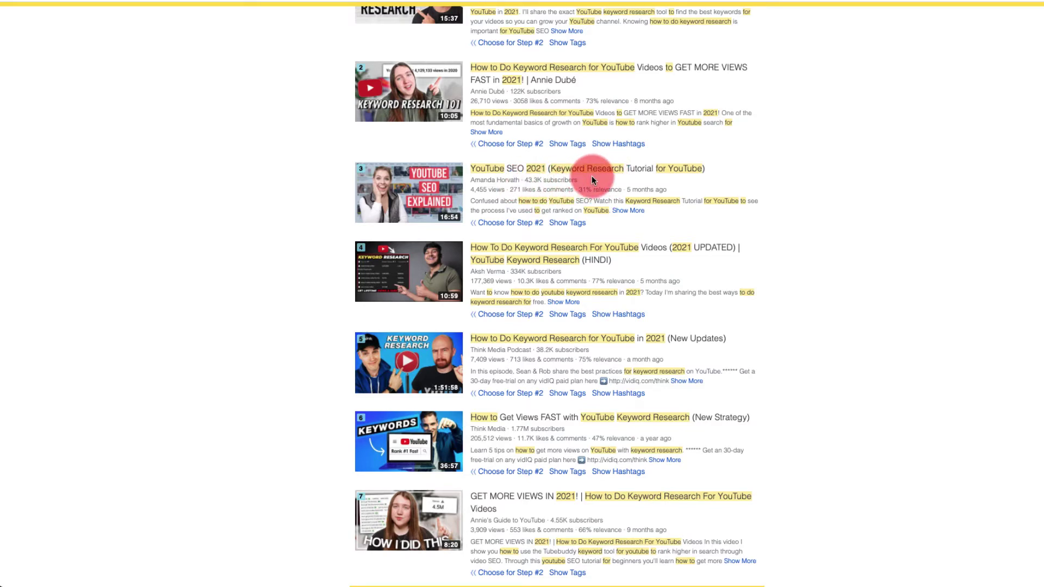
pyautogui.scroll(8, 725, 210)
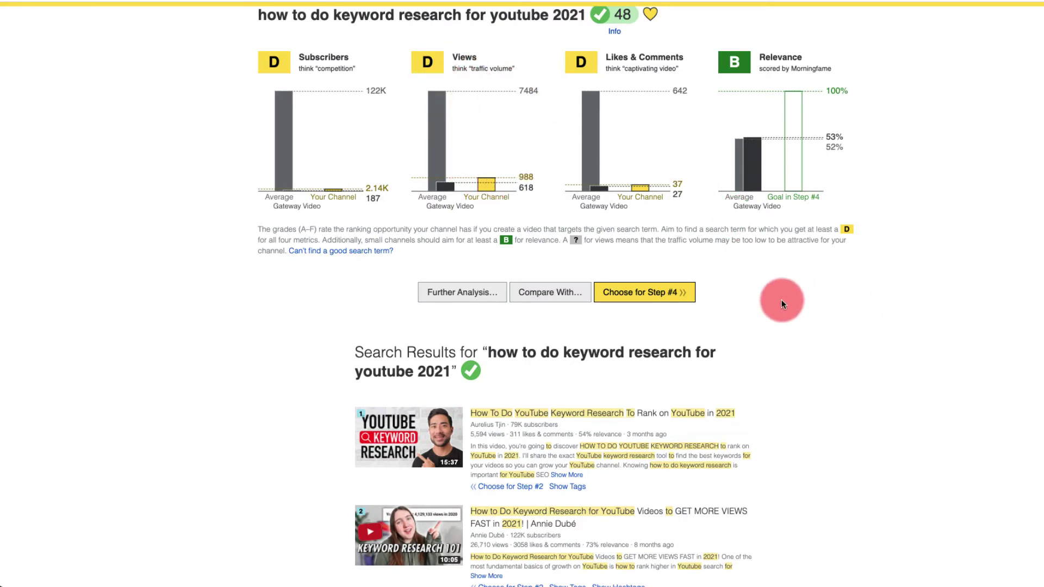
pyautogui.scroll(-8, 781, 299)
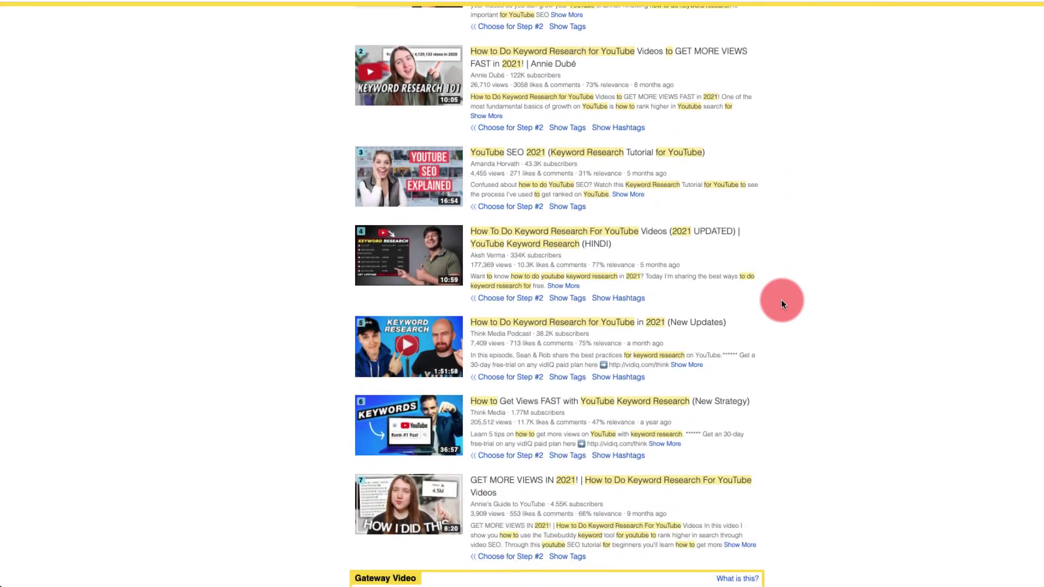
pyautogui.scroll(-2, 781, 302)
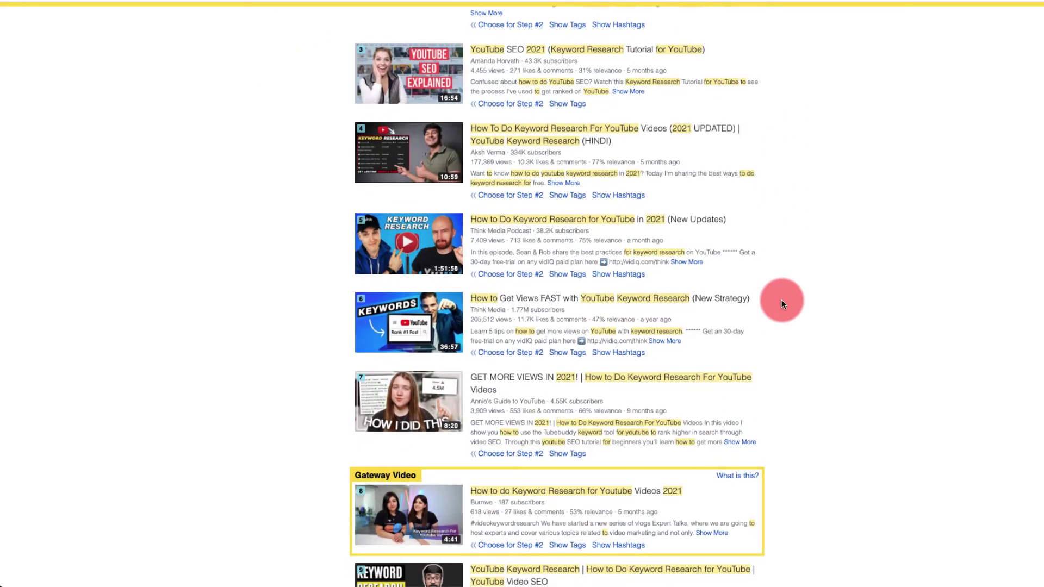
pyautogui.scroll(-3, 781, 303)
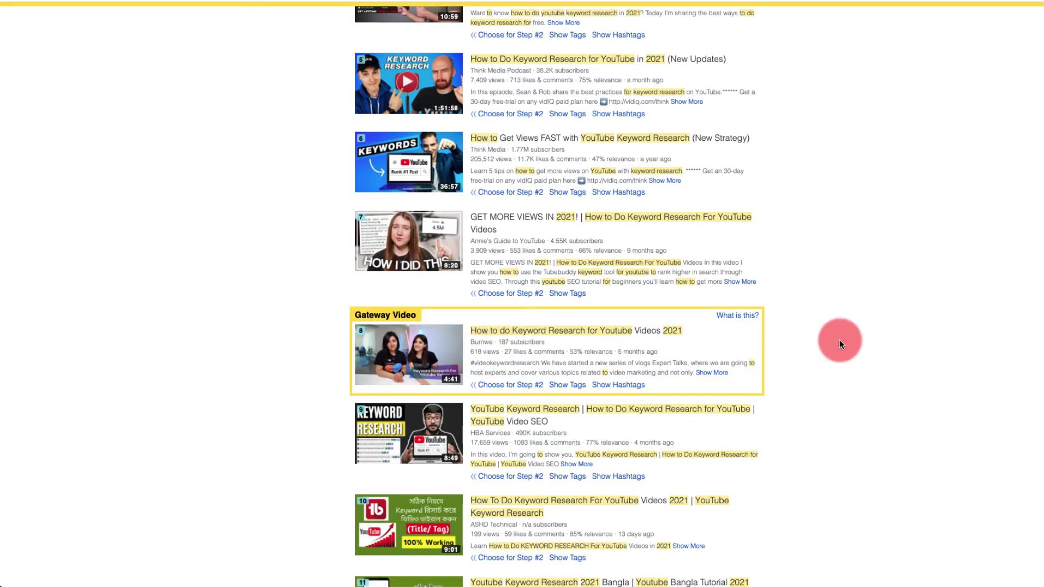
pyautogui.scroll(-3, 839, 339)
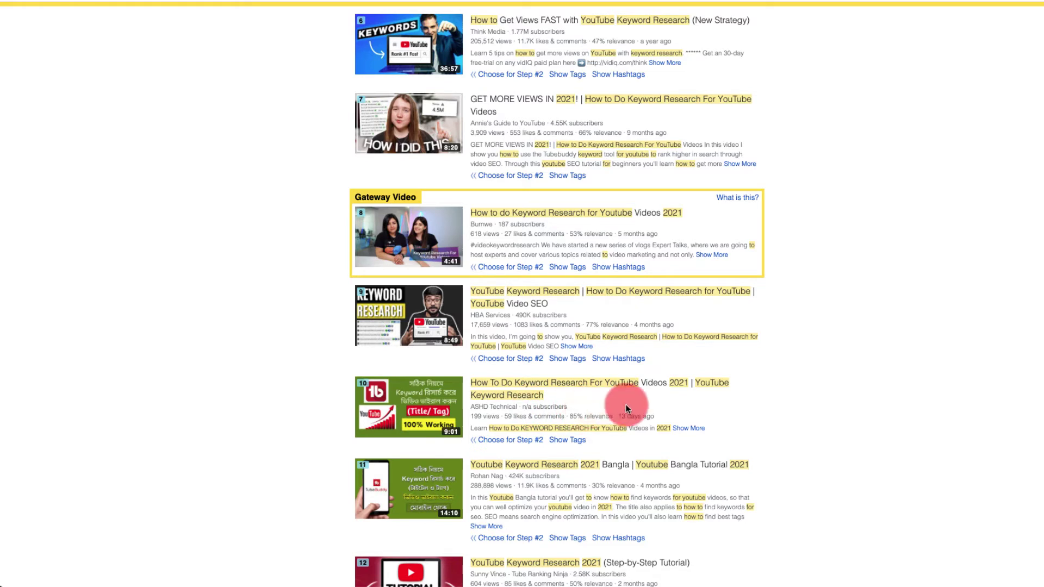
pyautogui.scroll(-2, 626, 408)
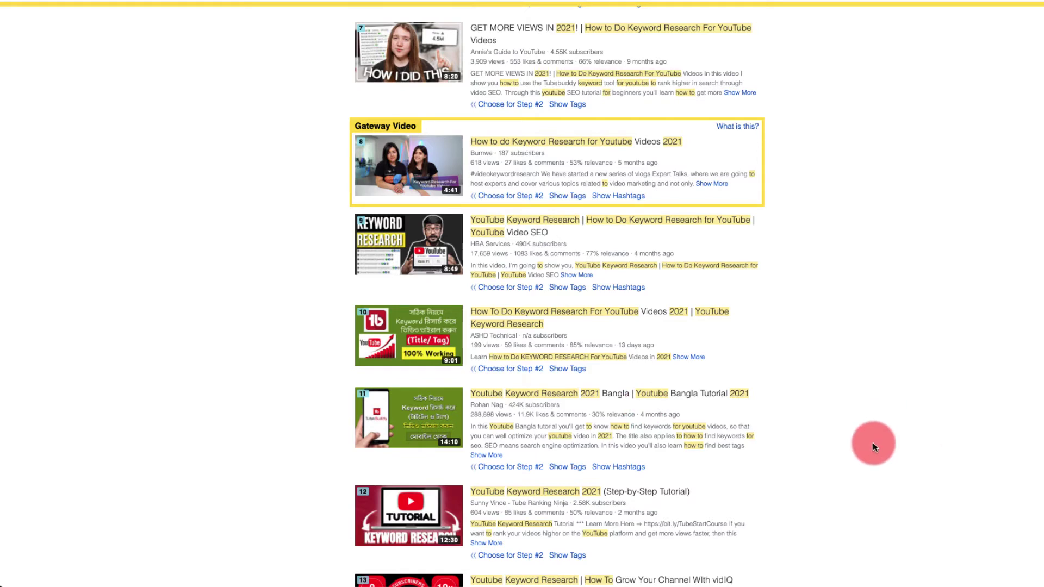
pyautogui.scroll(1, 846, 442)
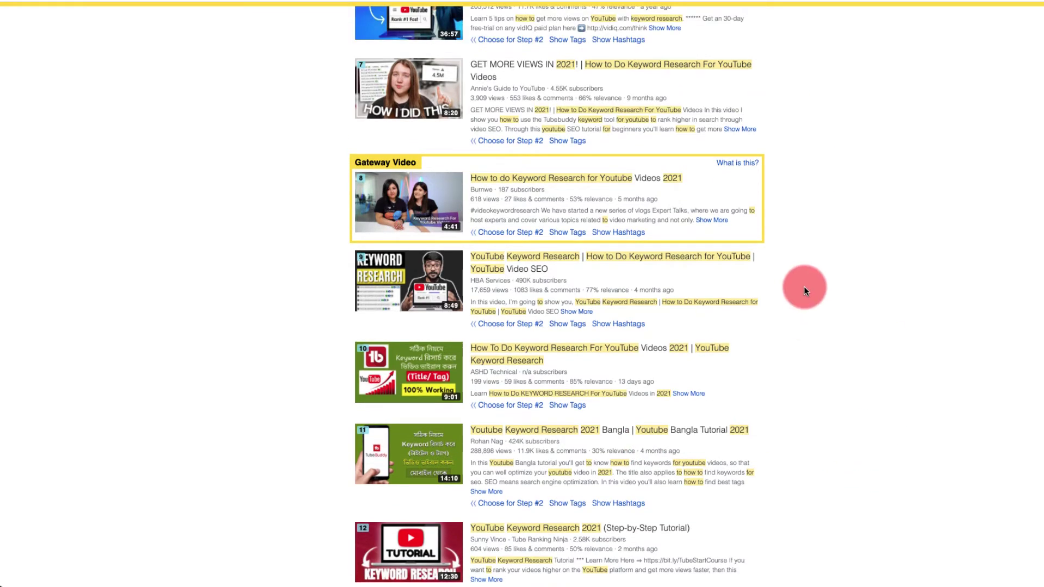
pyautogui.scroll(5, 807, 287)
pyautogui.scroll(11, 816, 295)
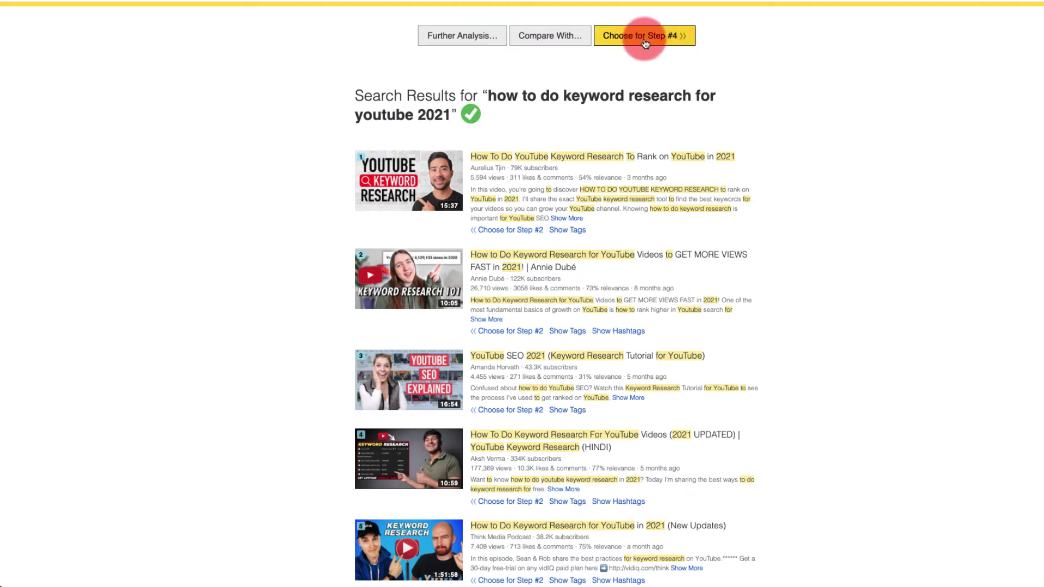
# Choose "how to do keyword research for youtube 2021" as the target search term for Step #4 and check the Google Search optimization setting
pyautogui.click(687, 37)
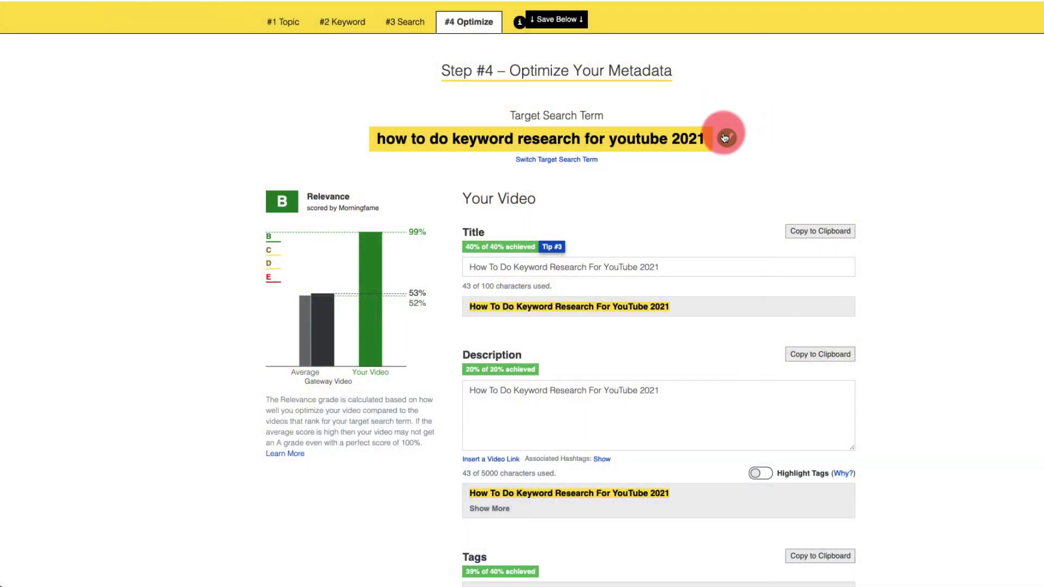
pyautogui.click(727, 136)
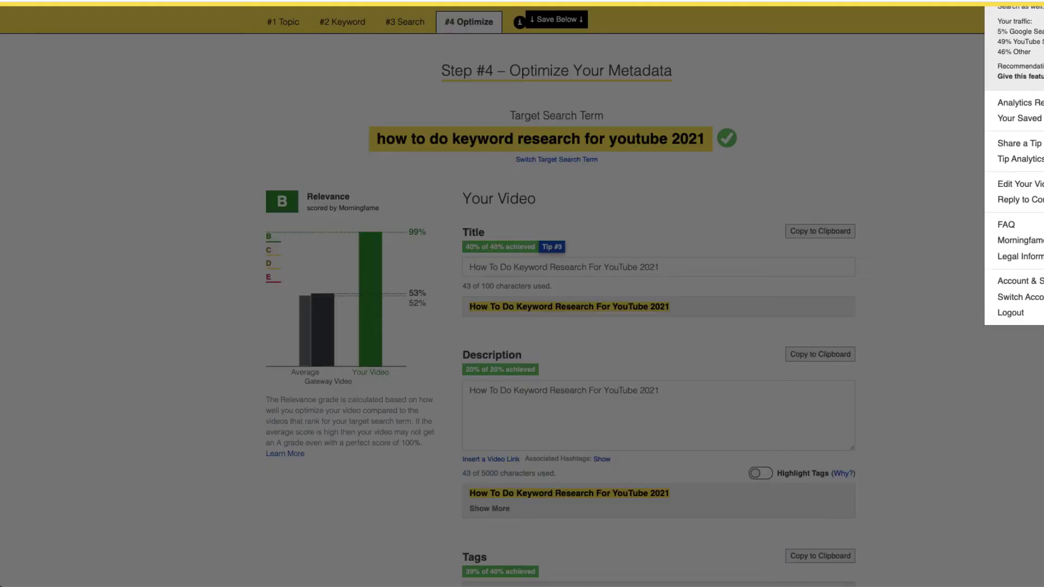
pyautogui.click(1016, 63)
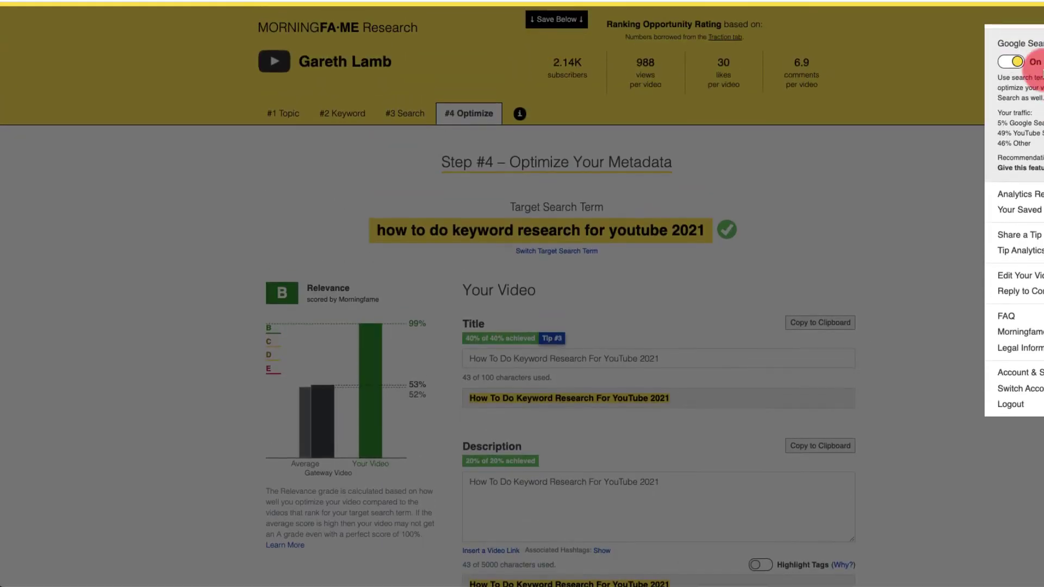
pyautogui.click(1039, 71)
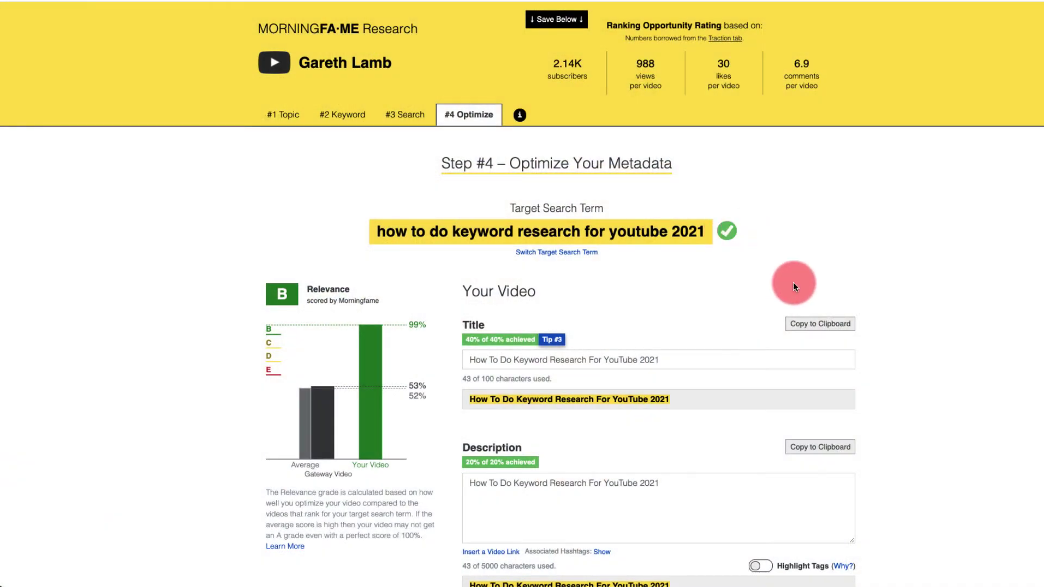
# Append "(NOT Tubebuddy!!!)" to the suggested video title "How To Do Keyword Research For YouTube 2021"
pyautogui.scroll(-5, 794, 282)
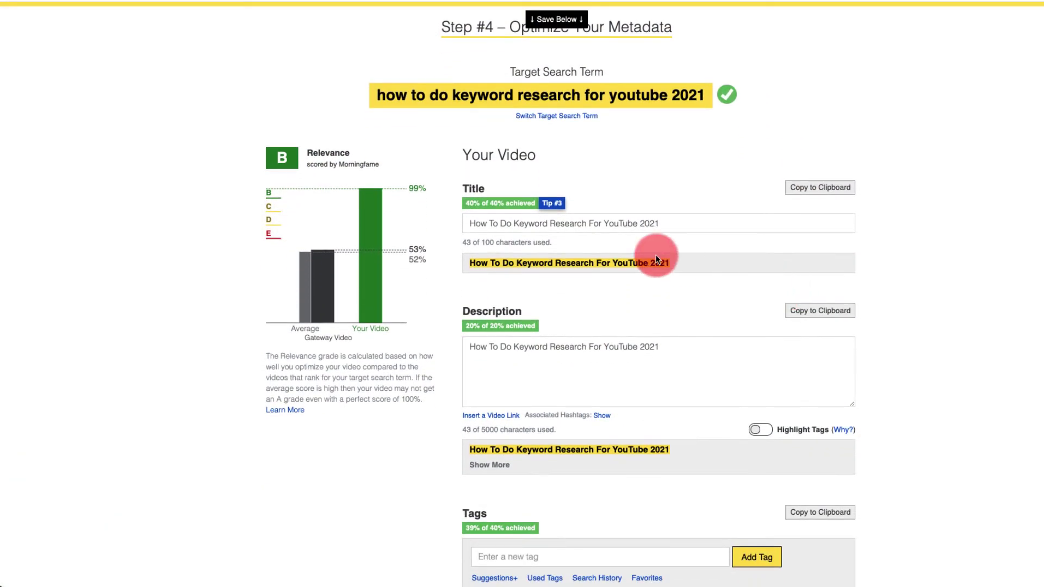
pyautogui.scroll(-1, 665, 236)
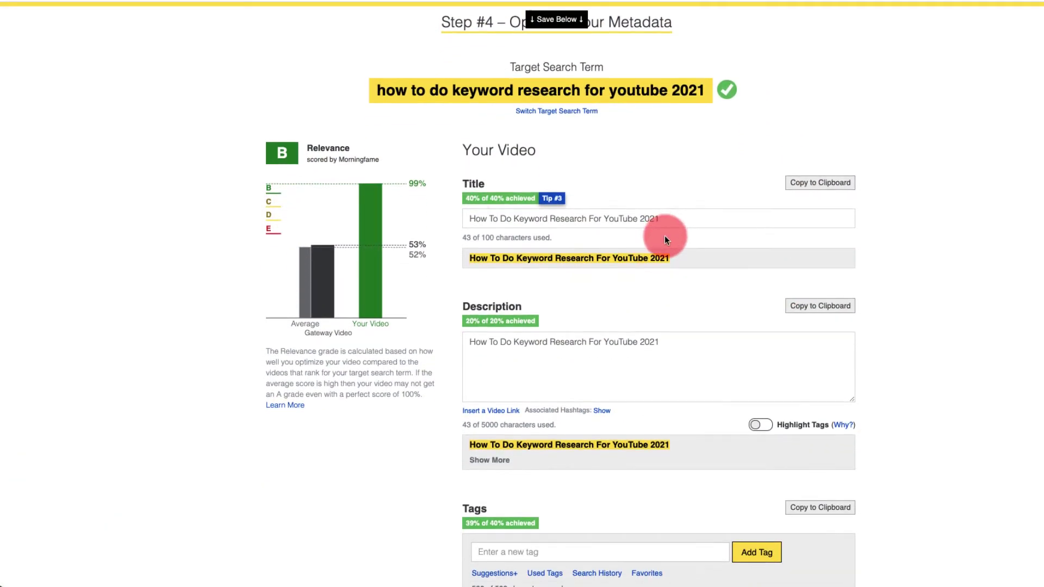
pyautogui.click(469, 218)
pyautogui.keyDown('shift'); pyautogui.click(699, 214); pyautogui.keyUp('shift')
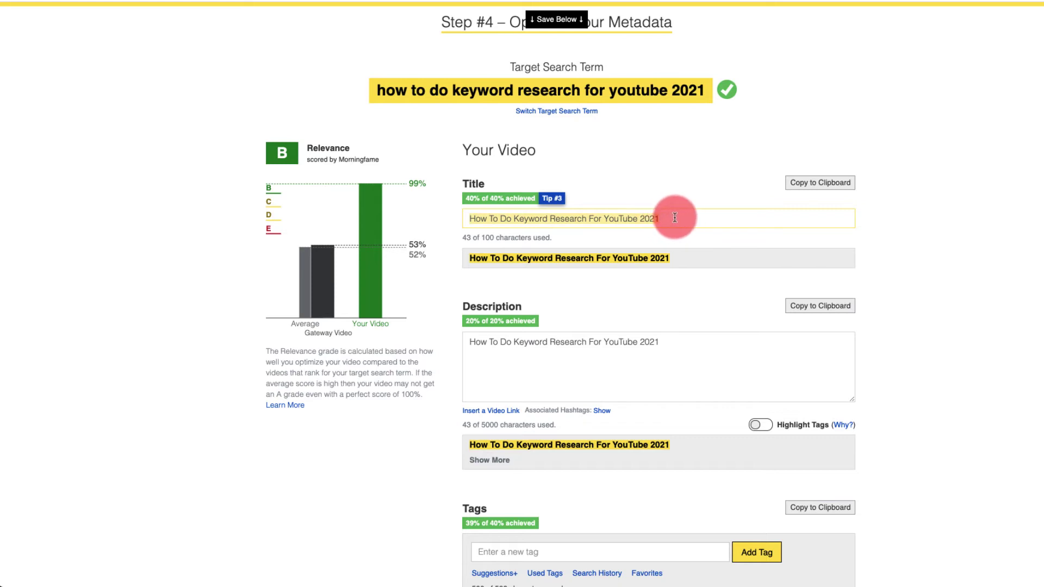
pyautogui.click(684, 220)
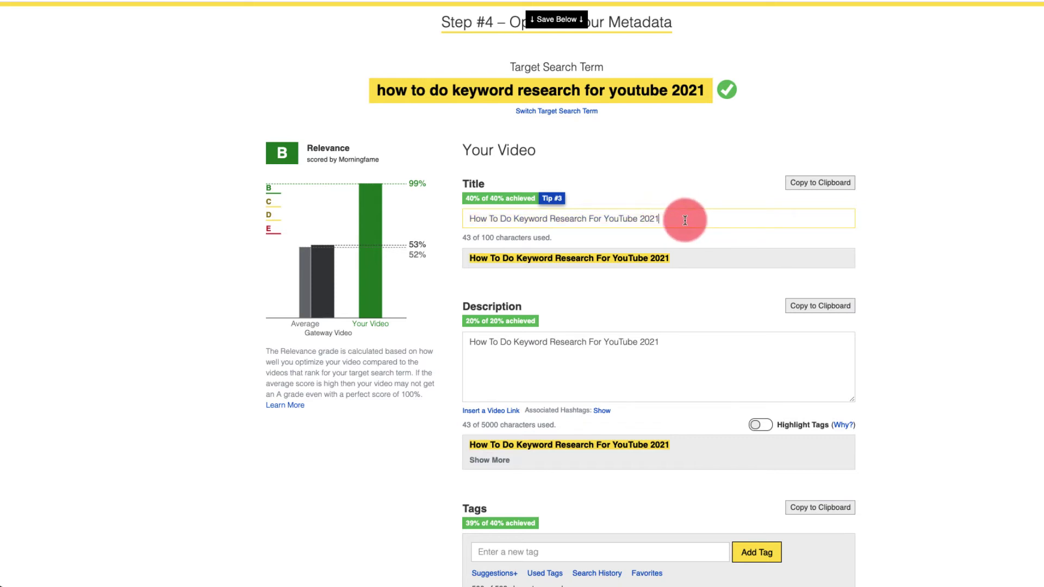
pyautogui.write('(')
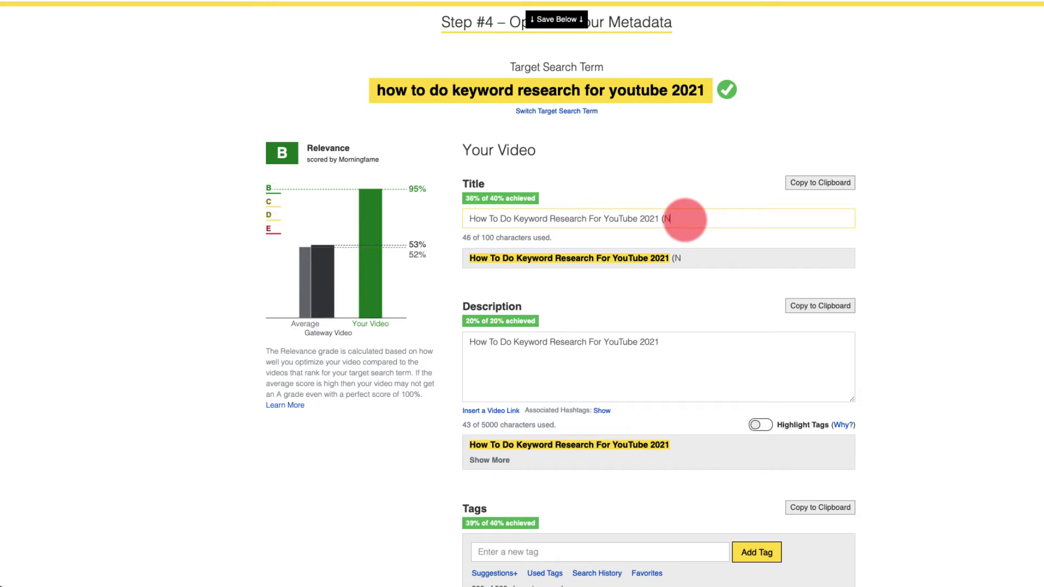
pyautogui.write('NOT TU')
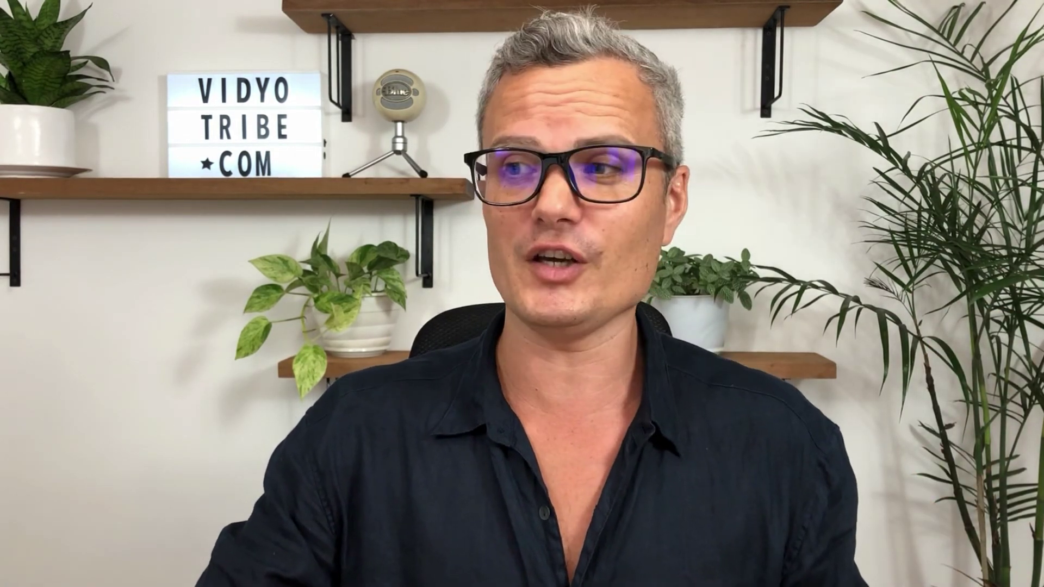
# Review the description's use of the target search term and turn on Highlight Tags for the description
pyautogui.scroll(-3, 935, 302)
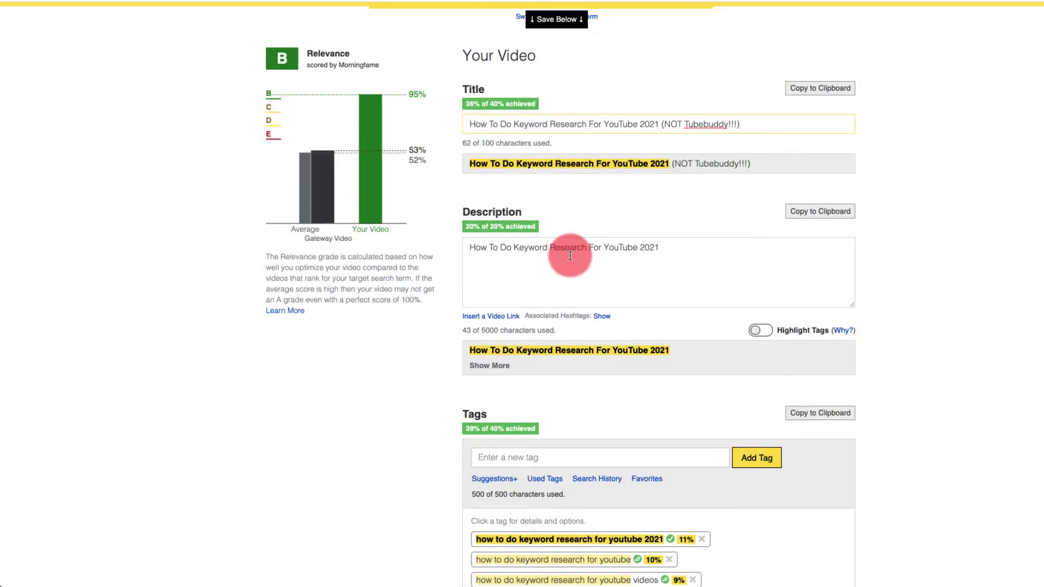
pyautogui.moveTo(467, 248); pyautogui.dragTo(637, 270)
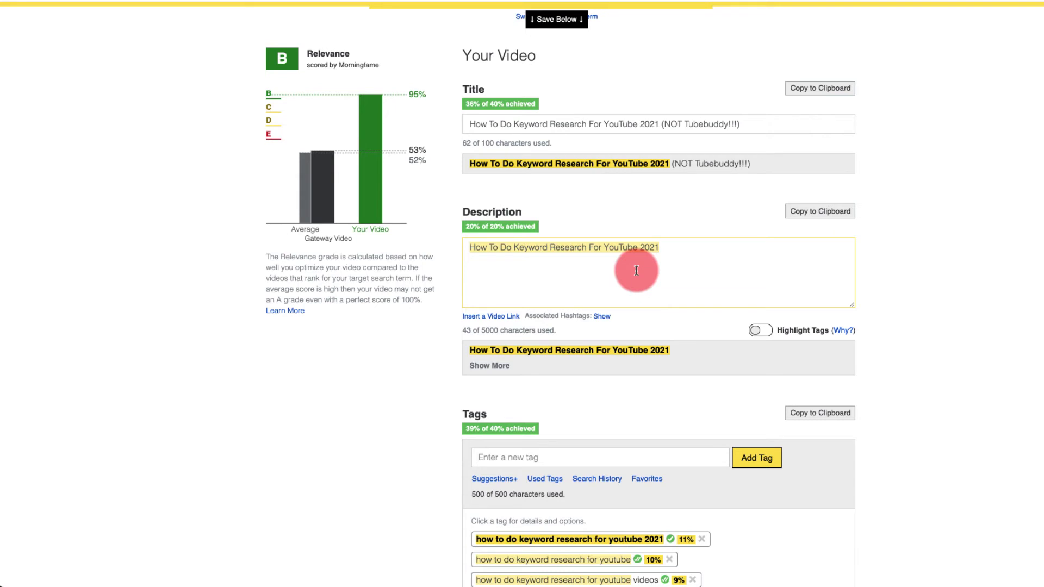
pyautogui.click(555, 263)
pyautogui.scroll(-2, 631, 299)
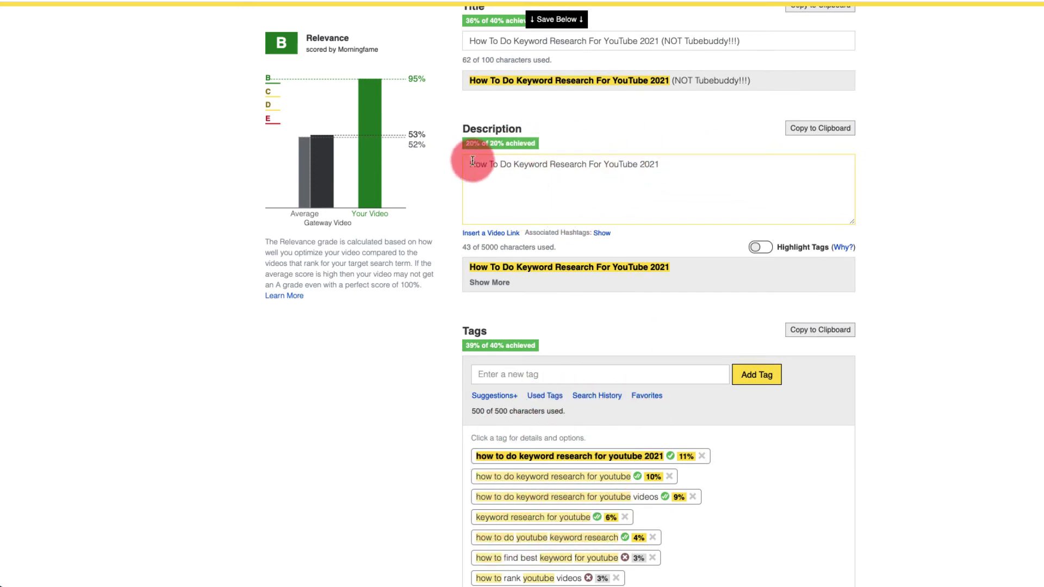
pyautogui.moveTo(473, 165); pyautogui.dragTo(689, 160)
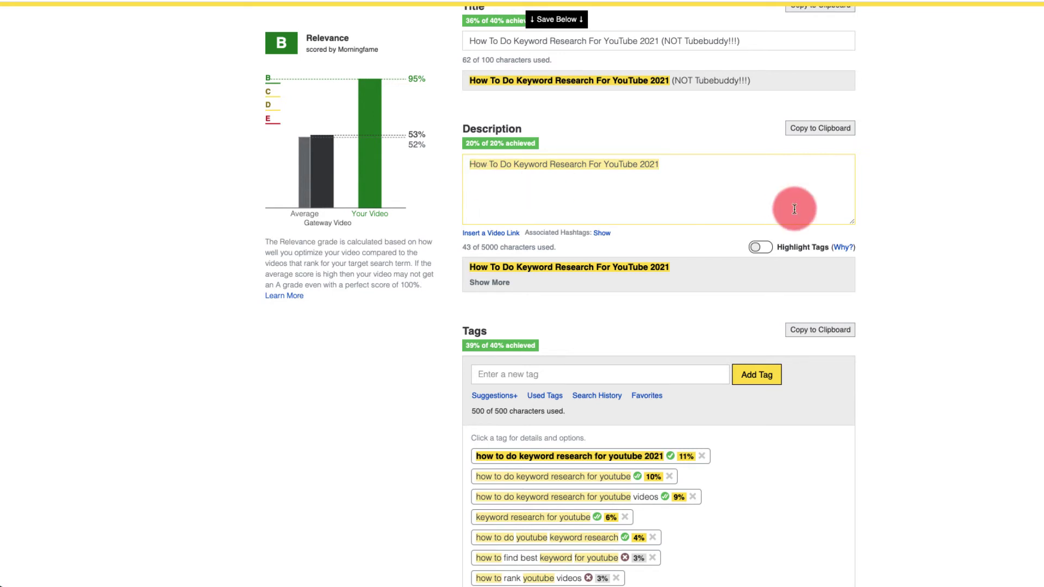
pyautogui.click(759, 247)
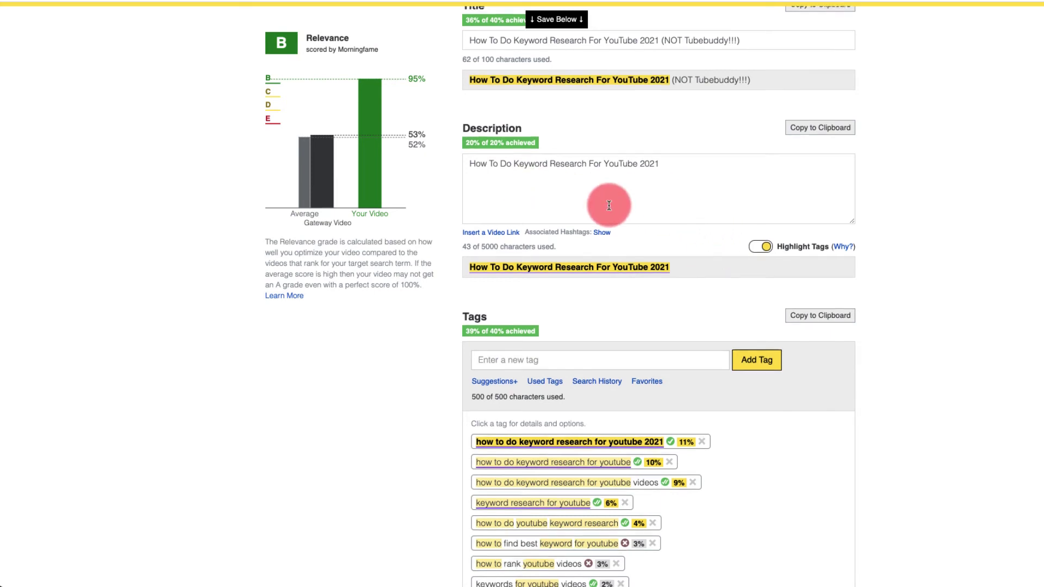
pyautogui.scroll(-2, 607, 204)
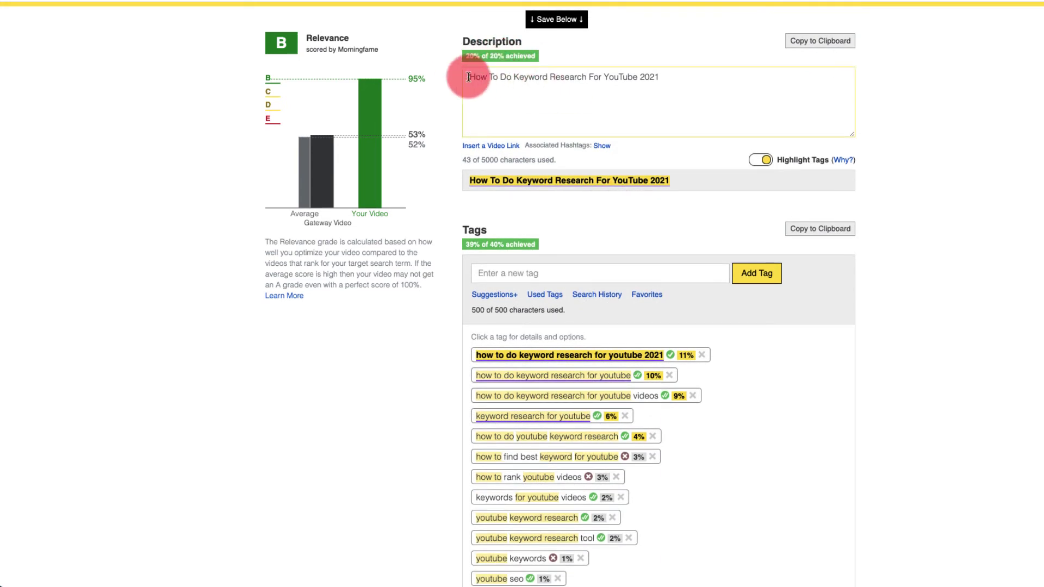
pyautogui.moveTo(468, 77); pyautogui.dragTo(720, 77)
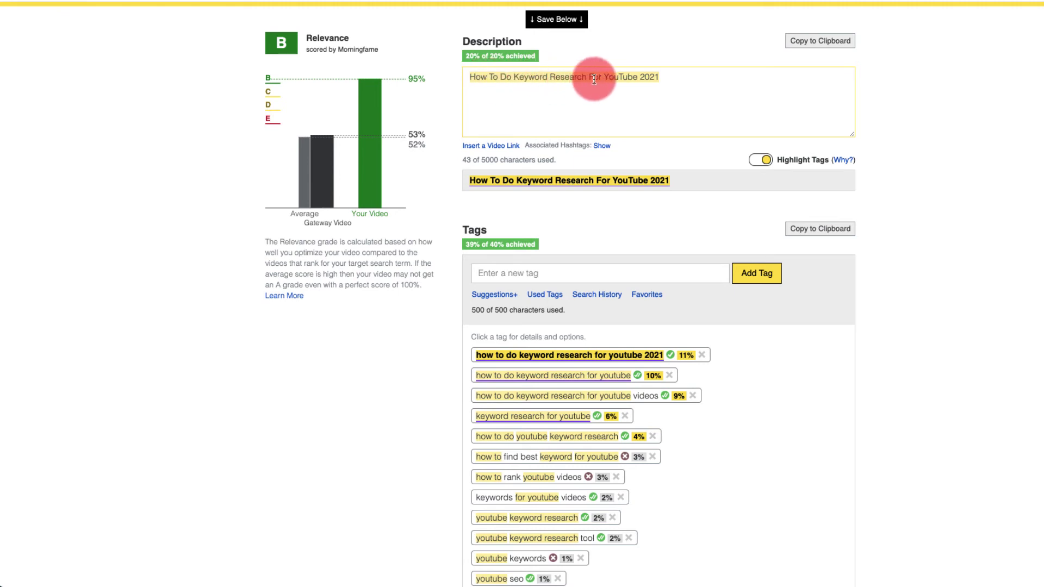
# Review the video's tag list and add the suggested similar search term "how to do keyword research for youtube channel" as a tag
pyautogui.scroll(-2, 615, 129)
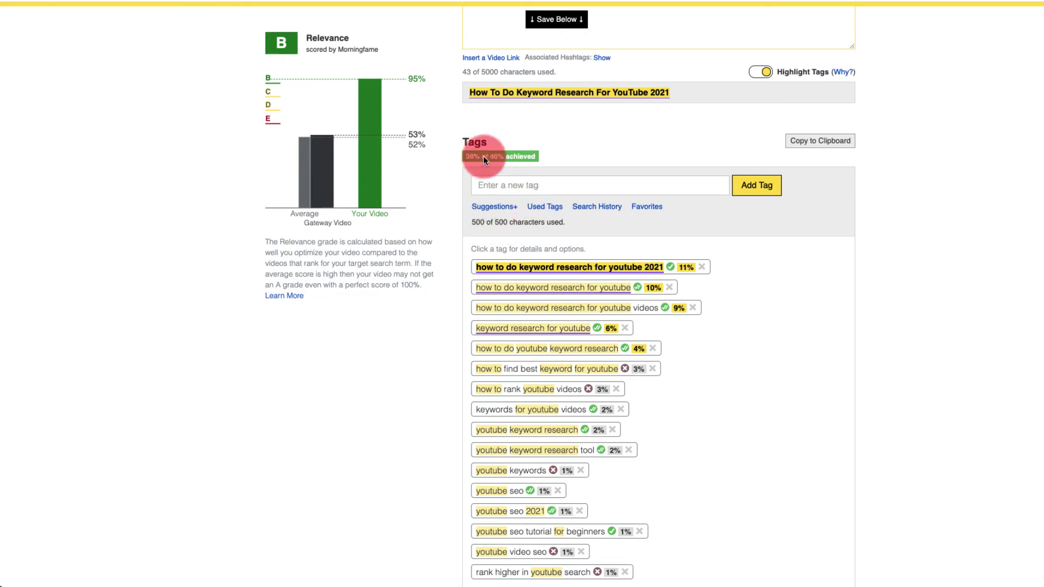
pyautogui.scroll(-2, 609, 310)
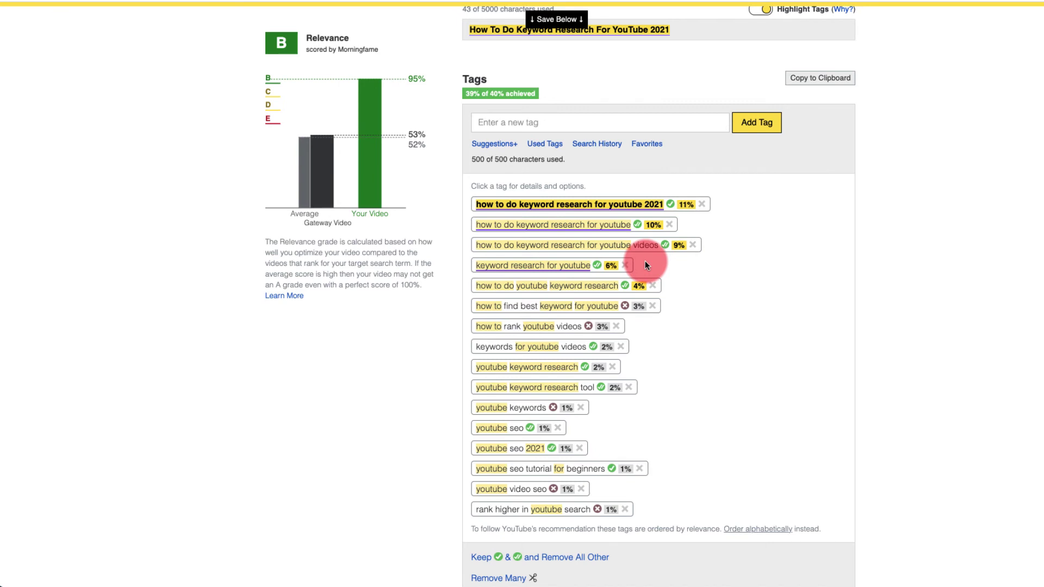
pyautogui.click(492, 145)
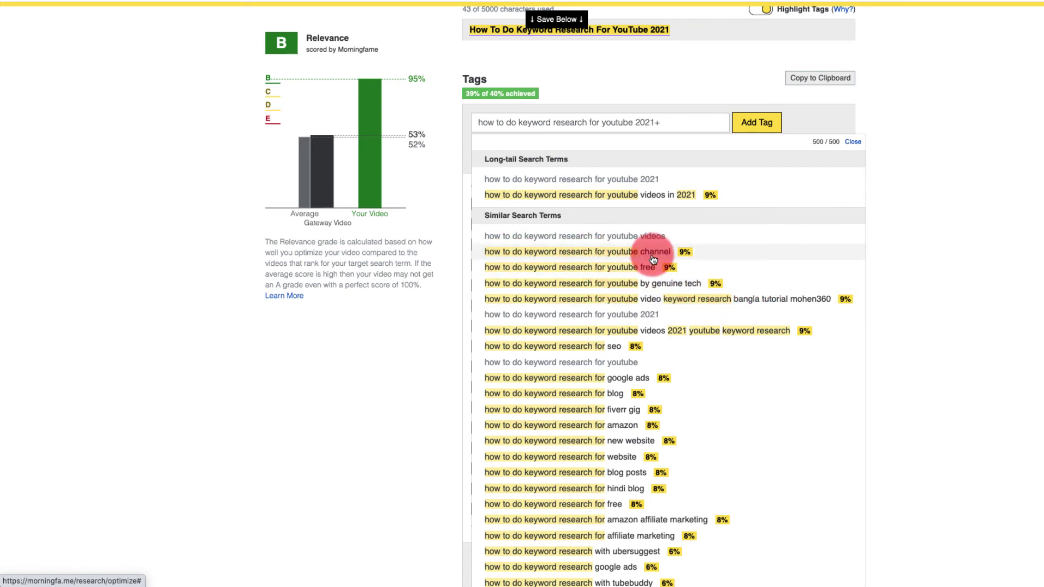
pyautogui.click(623, 252)
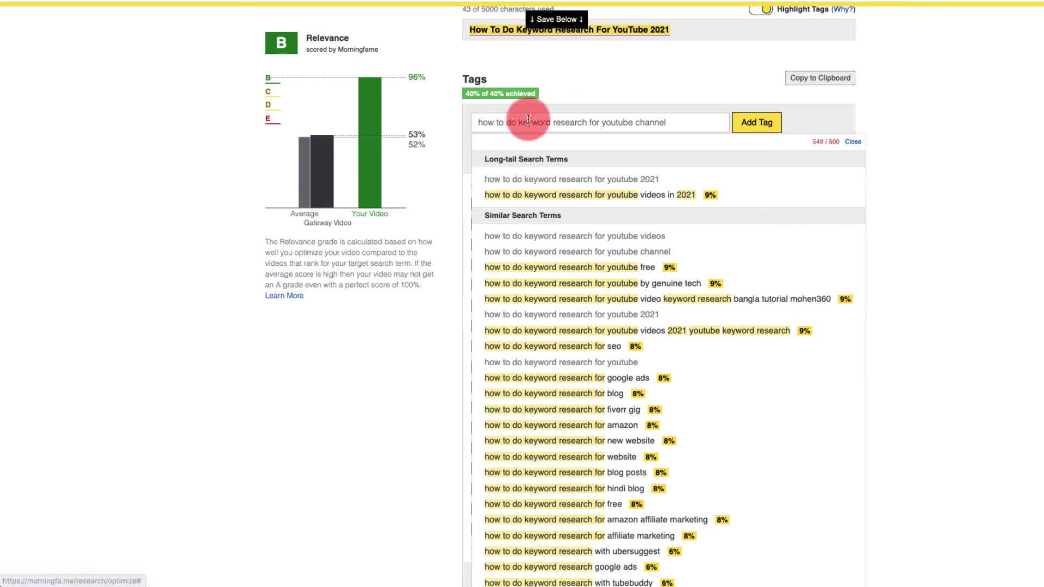
# Close the tag suggestions and remove the tags "rank higher in youtube search", "youtube keywords" and "how to rank youtube videos"
pyautogui.click(861, 143)
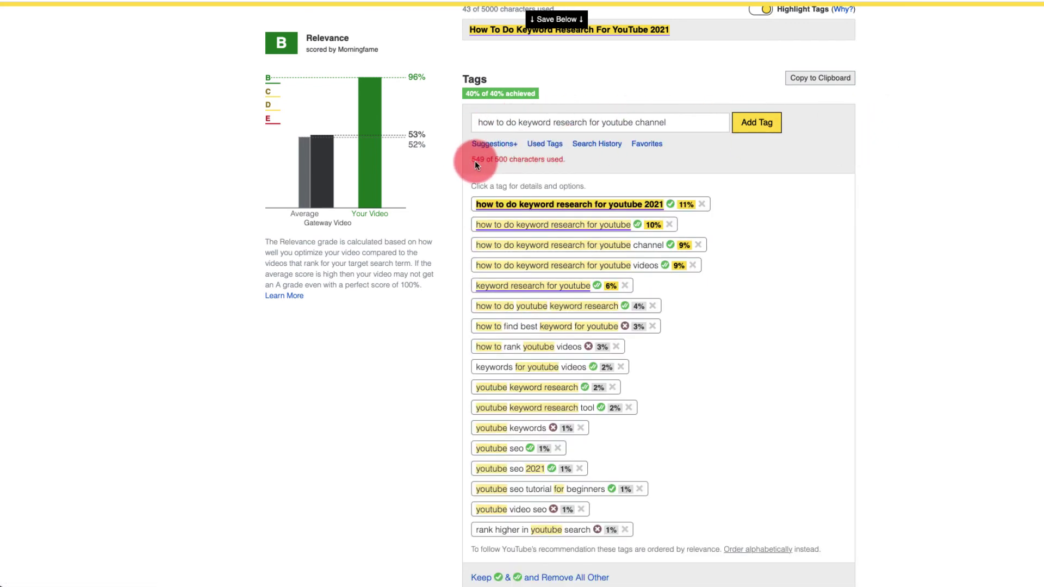
pyautogui.scroll(-1, 621, 348)
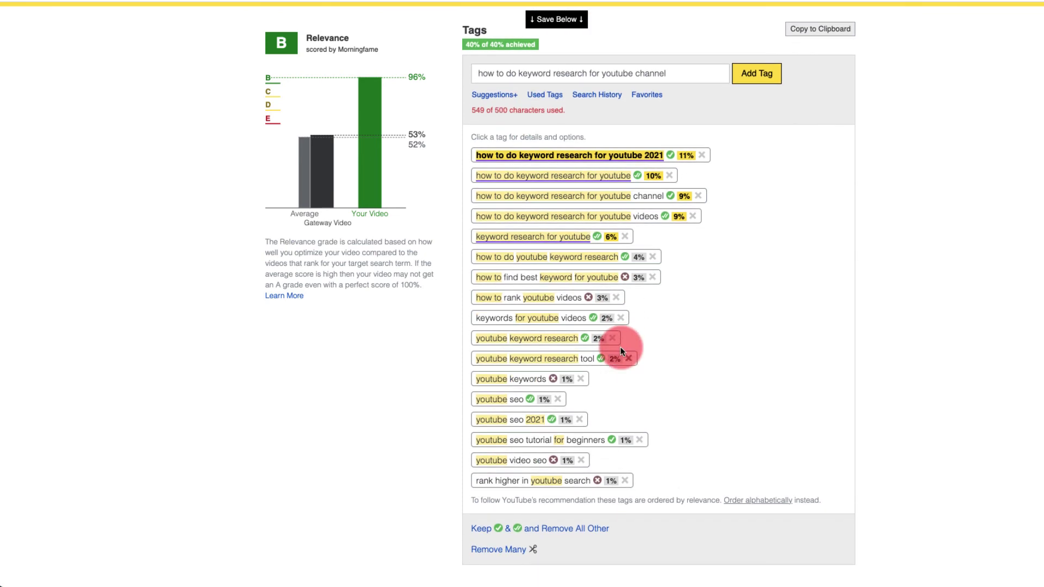
pyautogui.click(626, 481)
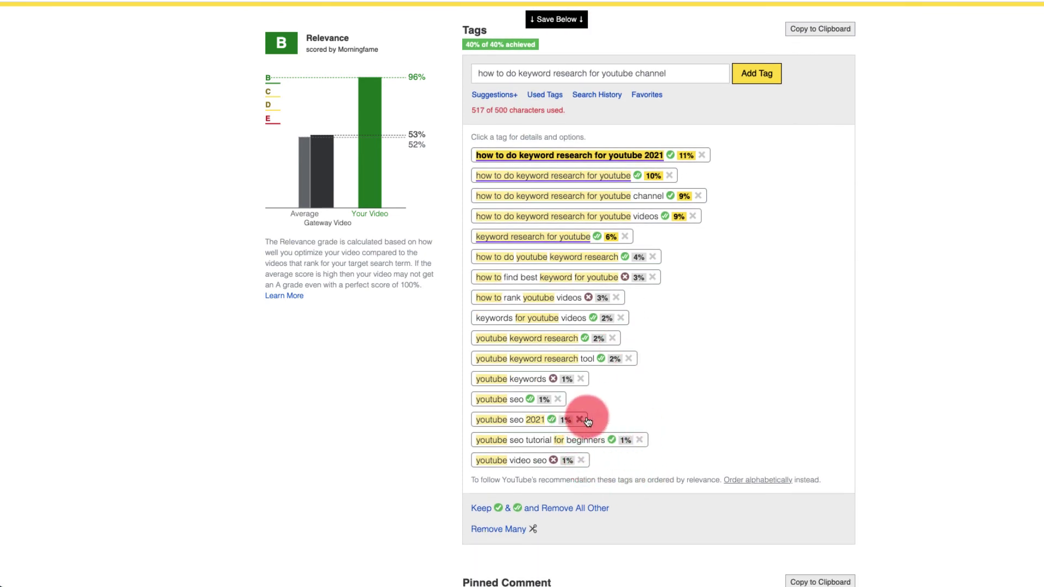
pyautogui.click(580, 380)
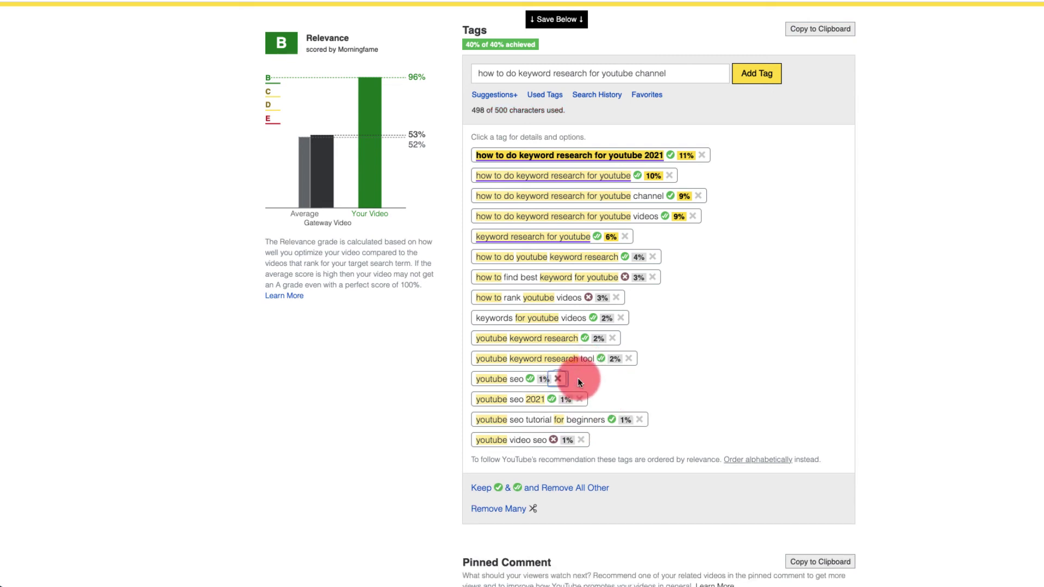
pyautogui.click(618, 298)
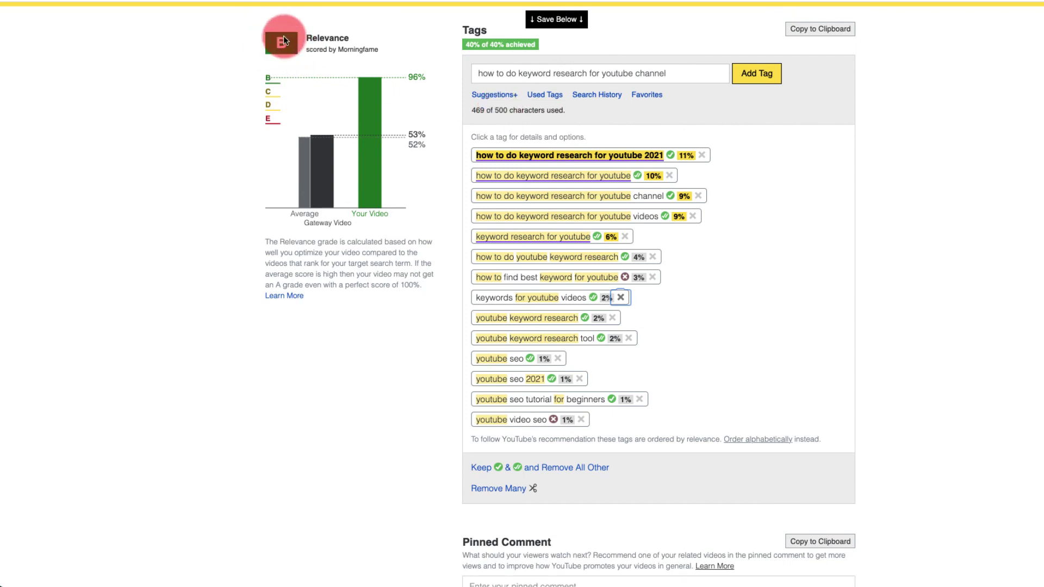
# Review the Pinned Comment section and the thumbnails of the videos ranking for the target search term
pyautogui.scroll(-8, 865, 226)
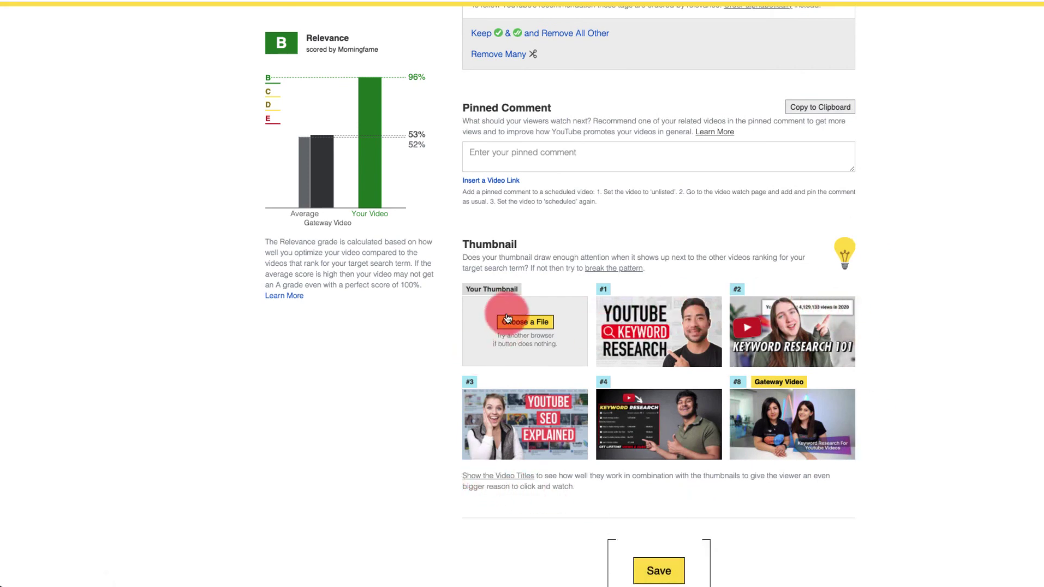
pyautogui.scroll(-1, 1033, 337)
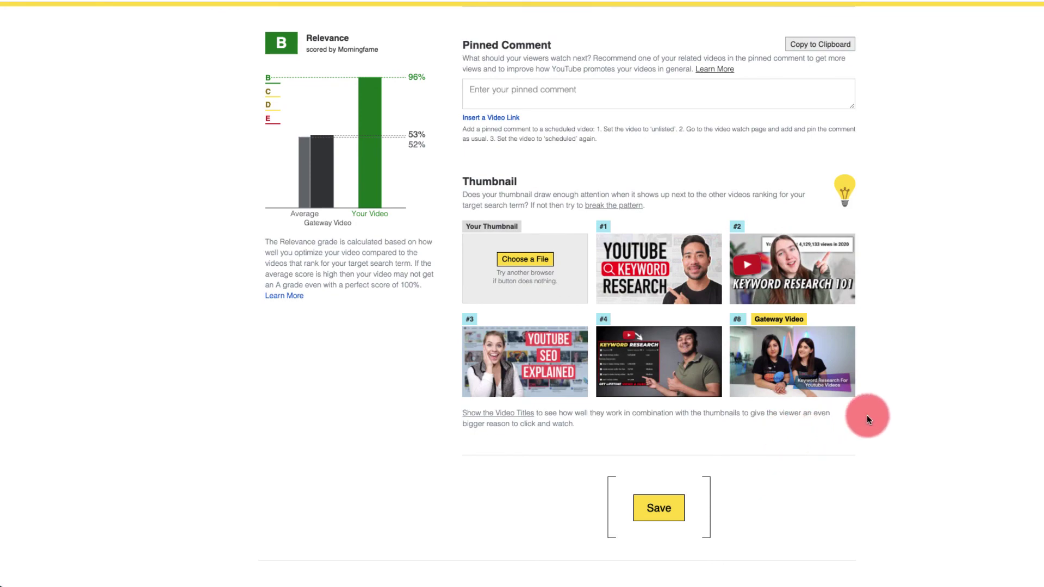